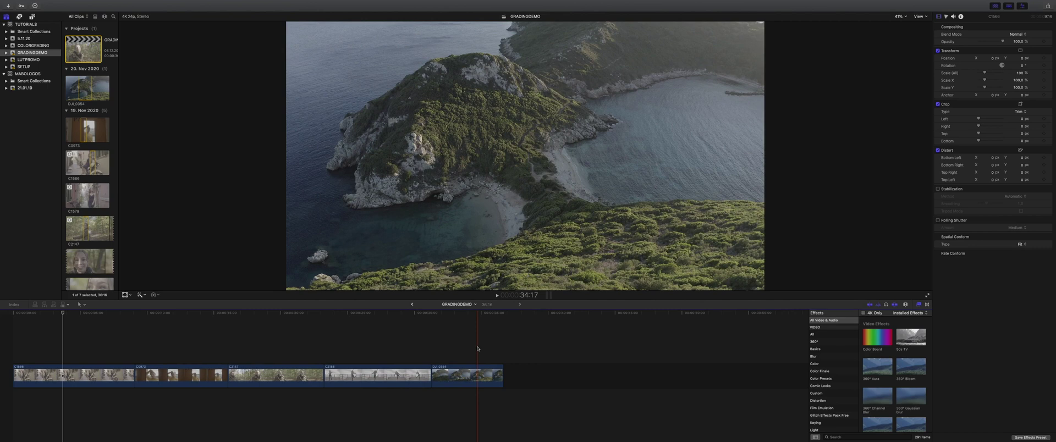
Step: Select clip C1566 and apply the Custom LUT effect found by searching 'custom'
click(66, 338)
click(78, 378)
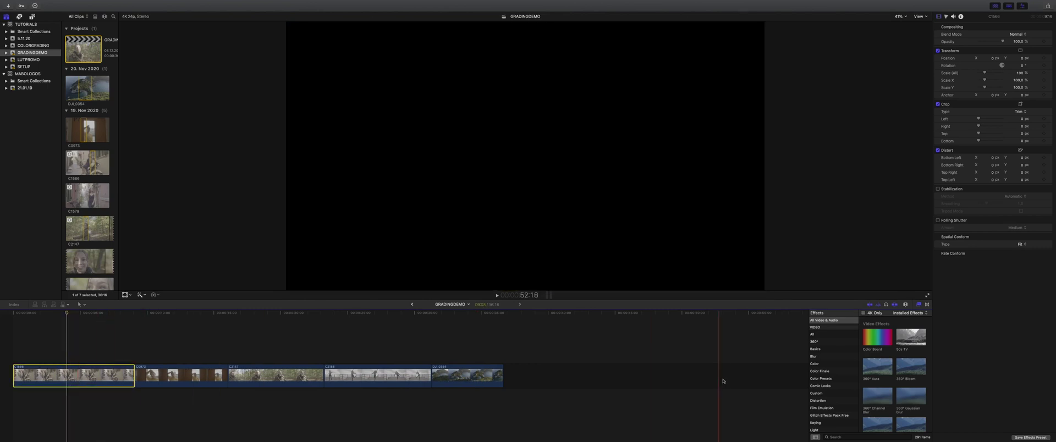
click(849, 437)
text(custom)
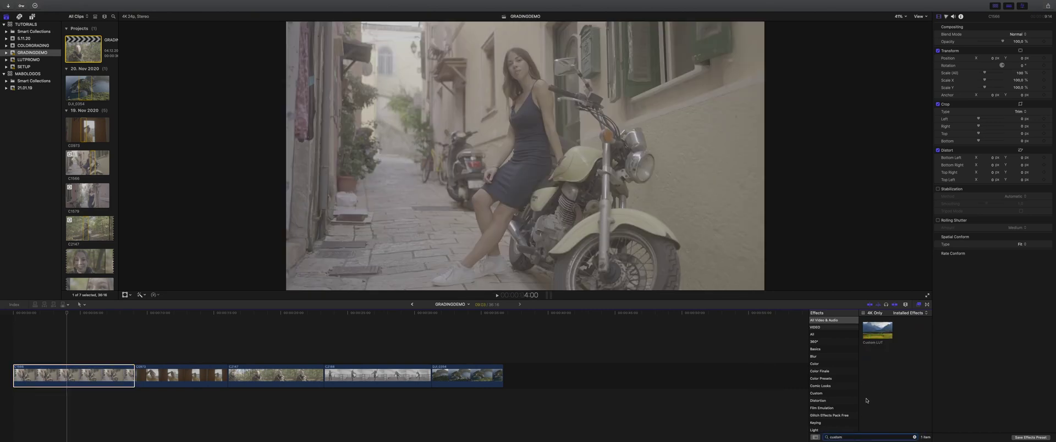
drag(875, 330, 72, 375)
Step: Compare LUT looks, set MABO_FILM_1, and lower the Mix to about 0.7
click(1010, 42)
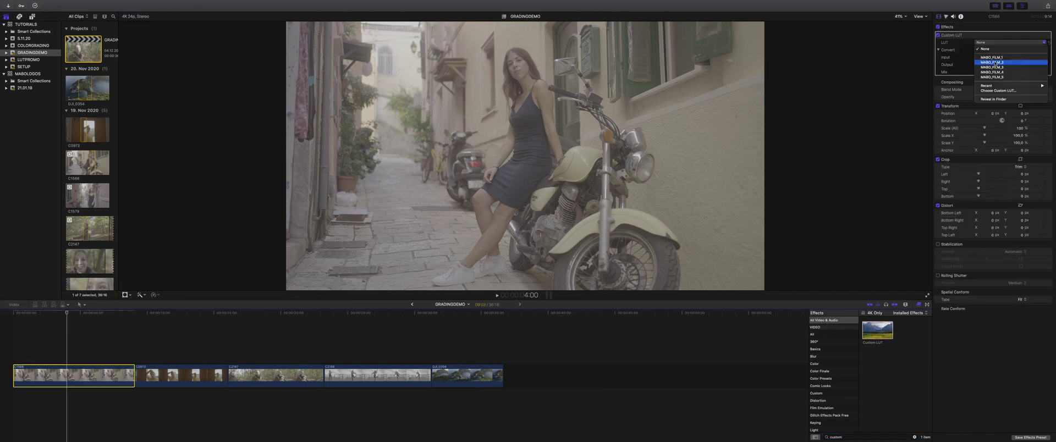
click(994, 58)
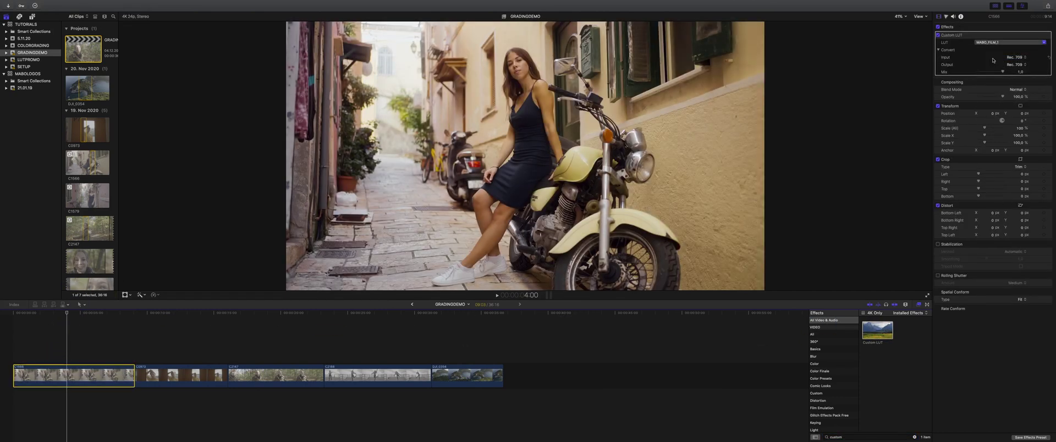
click(992, 43)
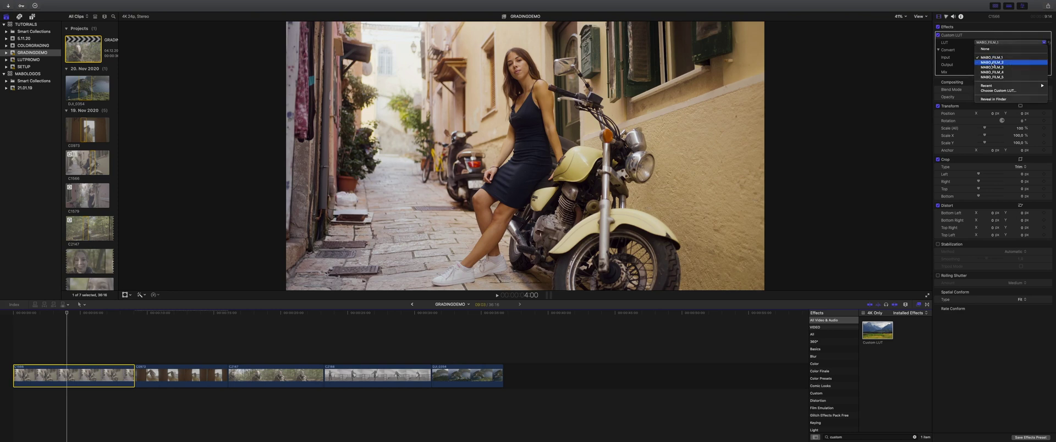
click(993, 62)
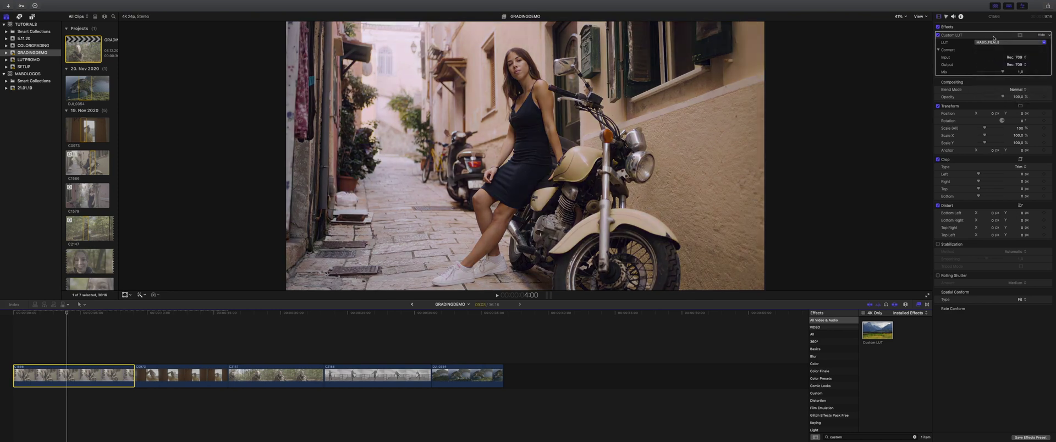
click(992, 43)
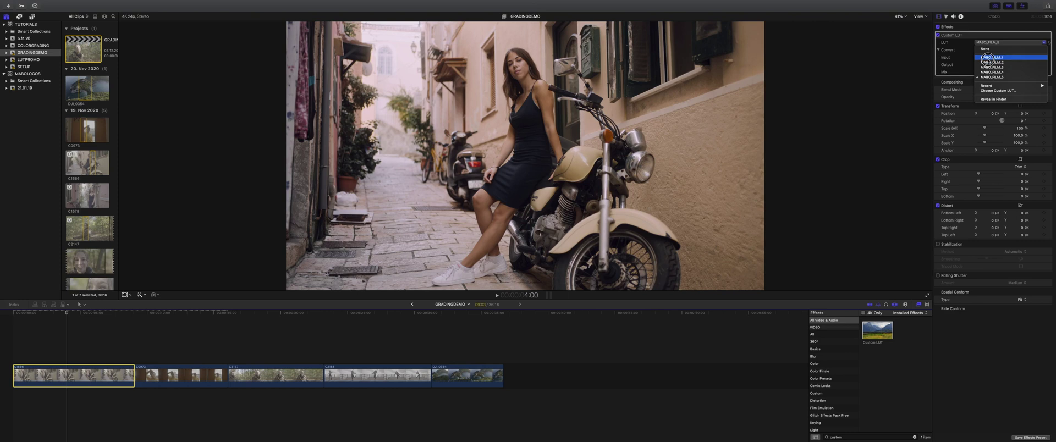
click(988, 58)
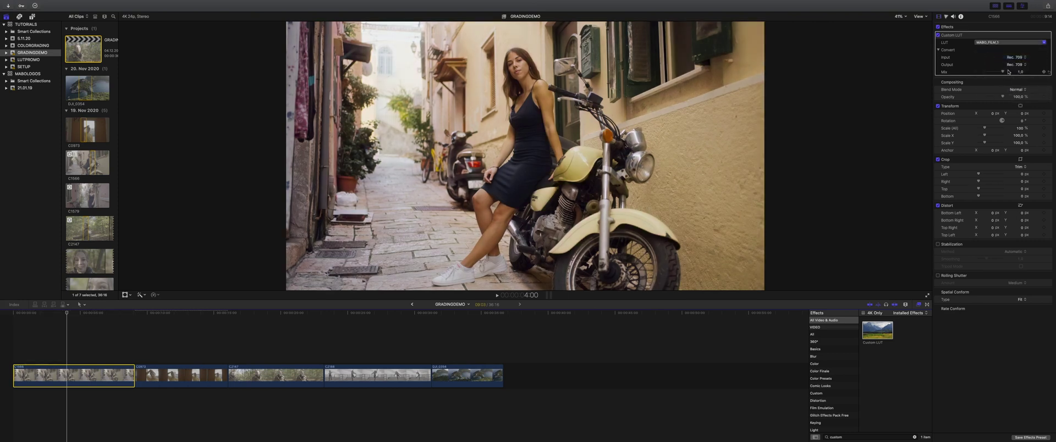
drag(1002, 72, 998, 77)
Step: Add a Color Board correction to clip C1566
click(947, 17)
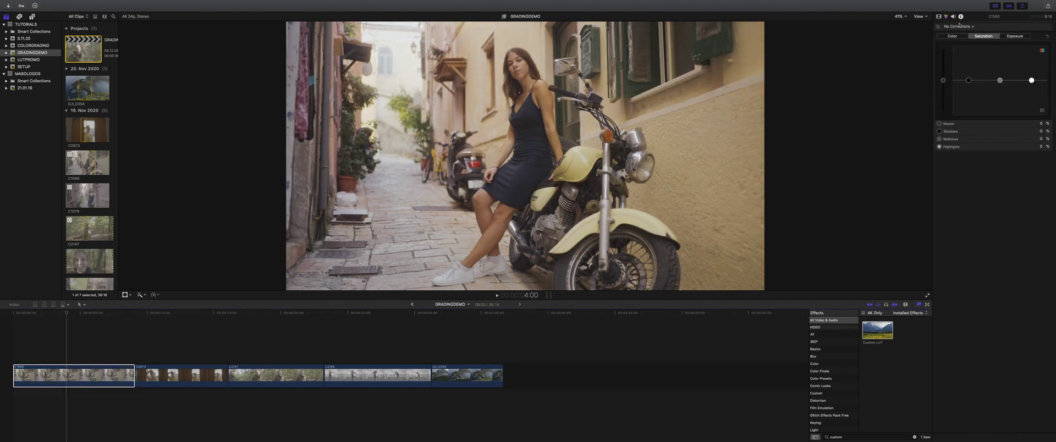
click(959, 26)
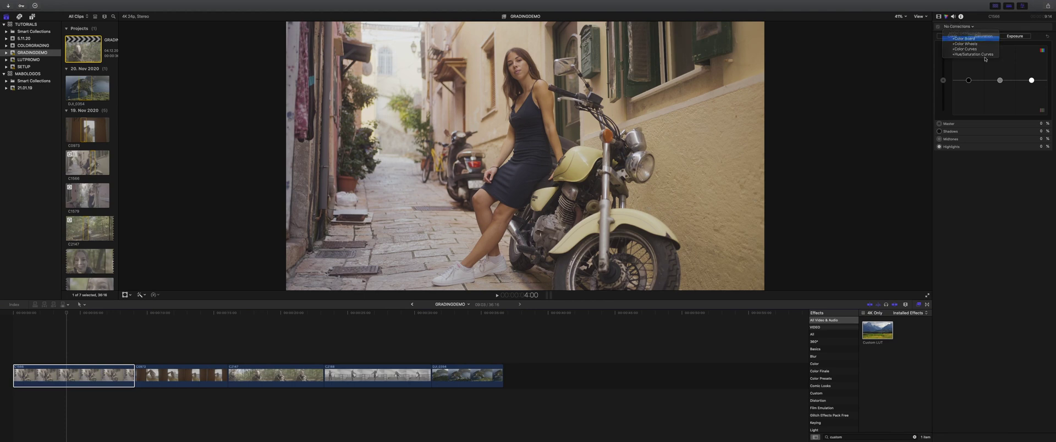
click(1016, 36)
Step: Show the video scopes as a luma-only waveform
key(super+7)
click(500, 35)
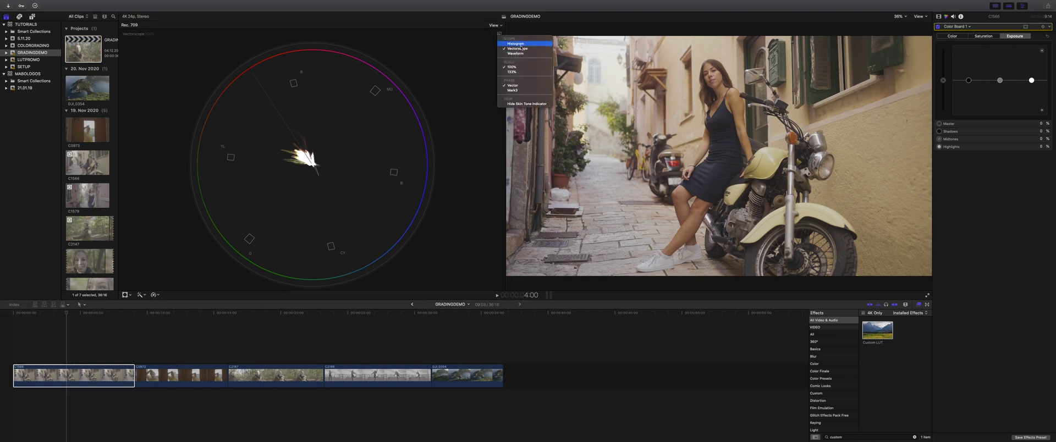
click(518, 54)
click(500, 35)
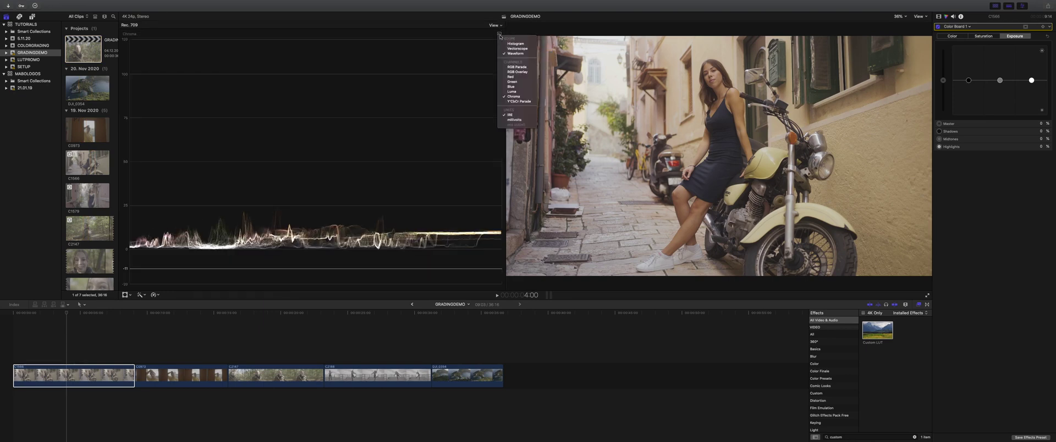
click(513, 91)
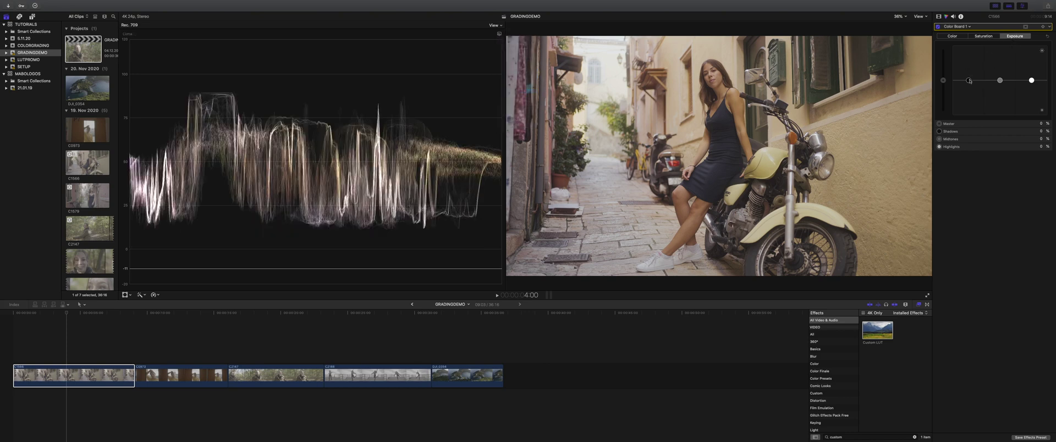
Step: Set exposure to shadows -20%, midtones 21%, highlights 16%, then review playback
drag(969, 80, 969, 85)
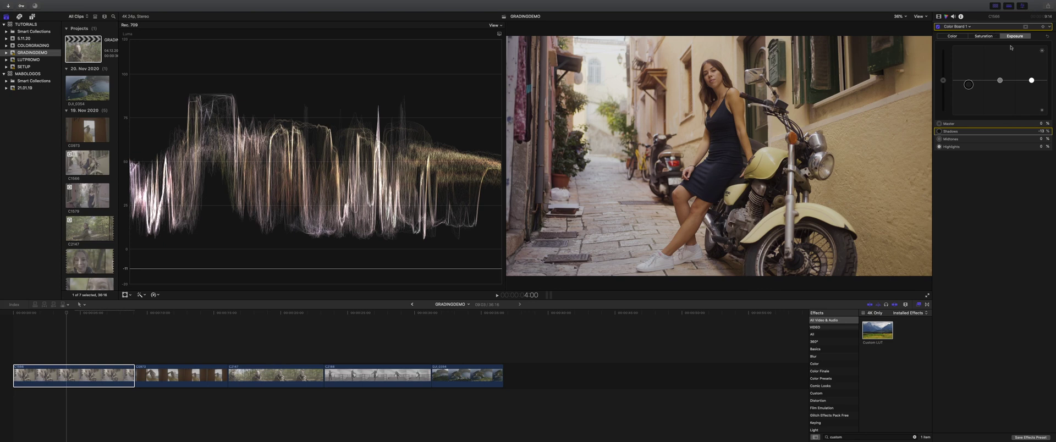
drag(1032, 81, 1032, 74)
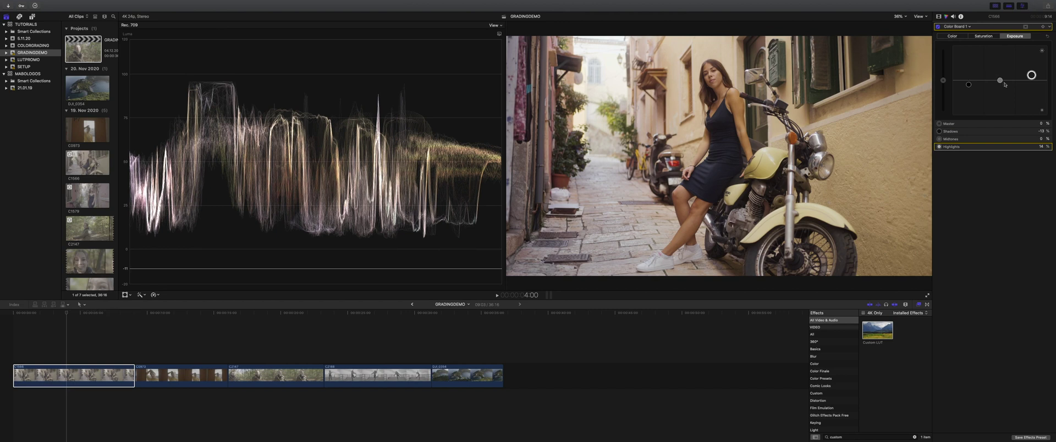
drag(1001, 80, 1000, 74)
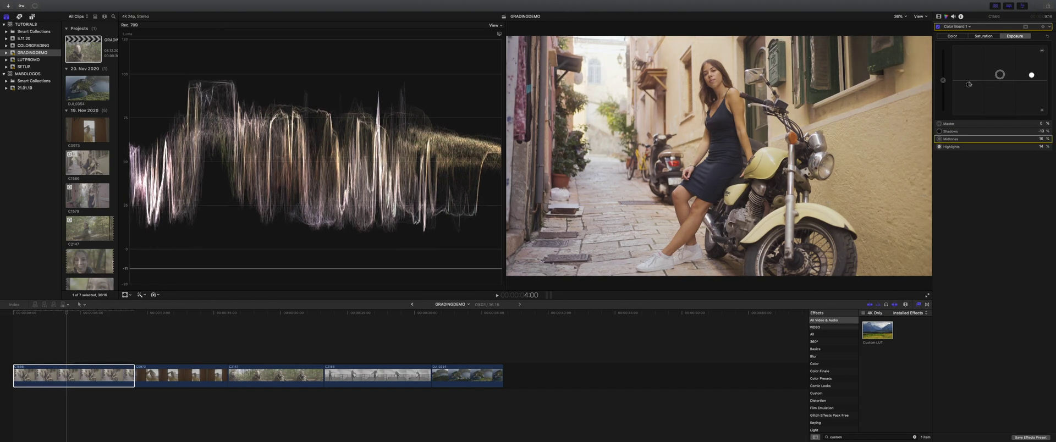
drag(968, 84, 1031, 74)
key(space)
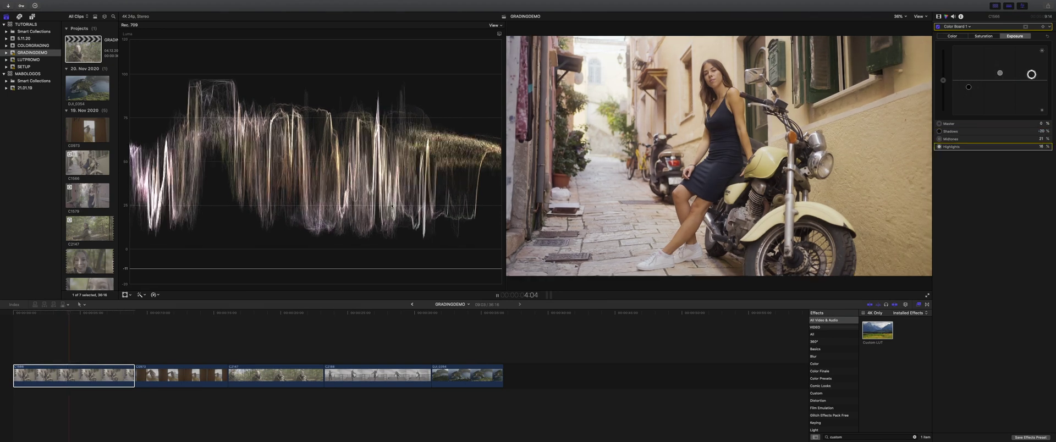
key(space)
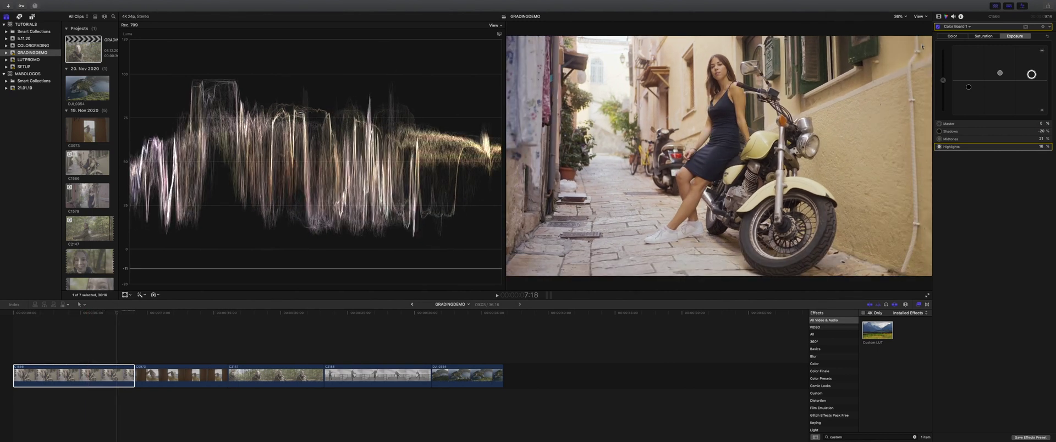
Step: Add Color Wheels, shift the highlights wheel, and toggle the correction off and on to compare
click(964, 26)
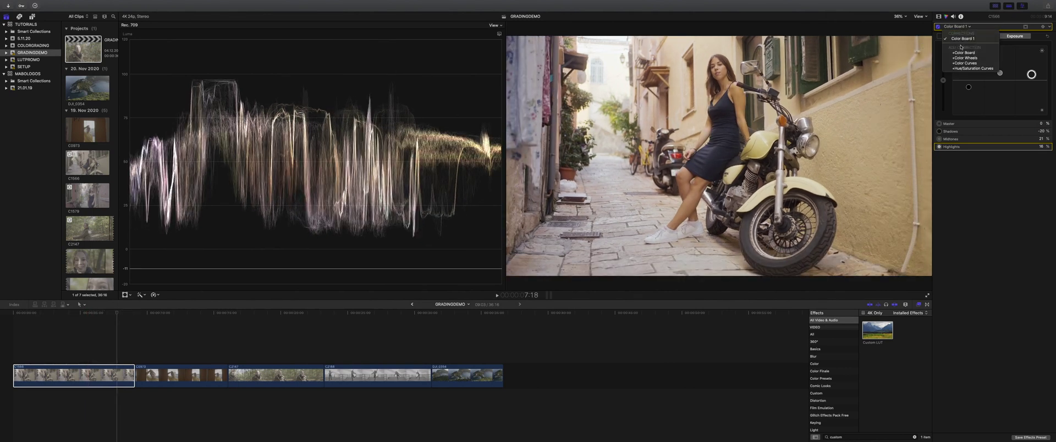
click(966, 58)
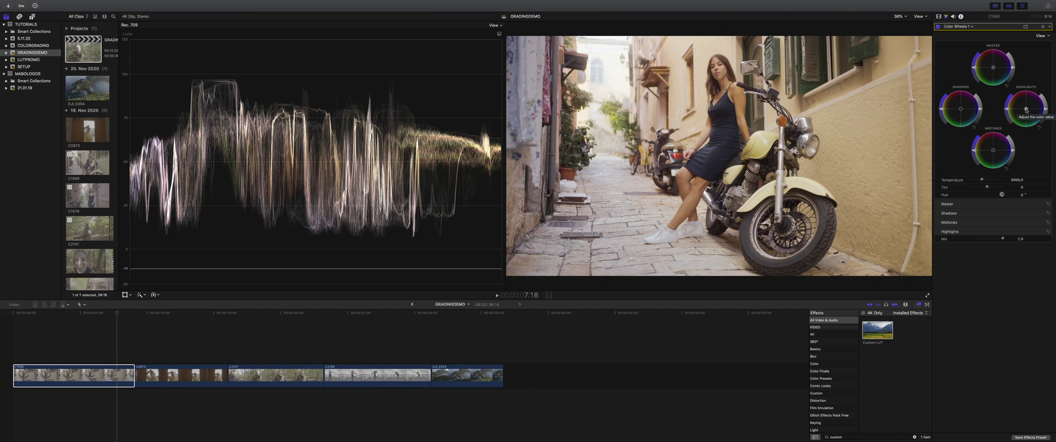
drag(1026, 110, 1032, 114)
click(938, 26)
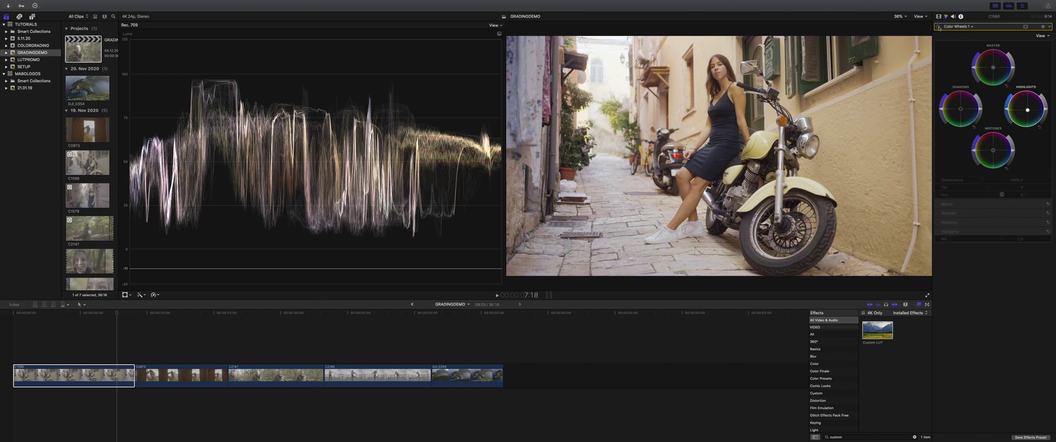
click(939, 26)
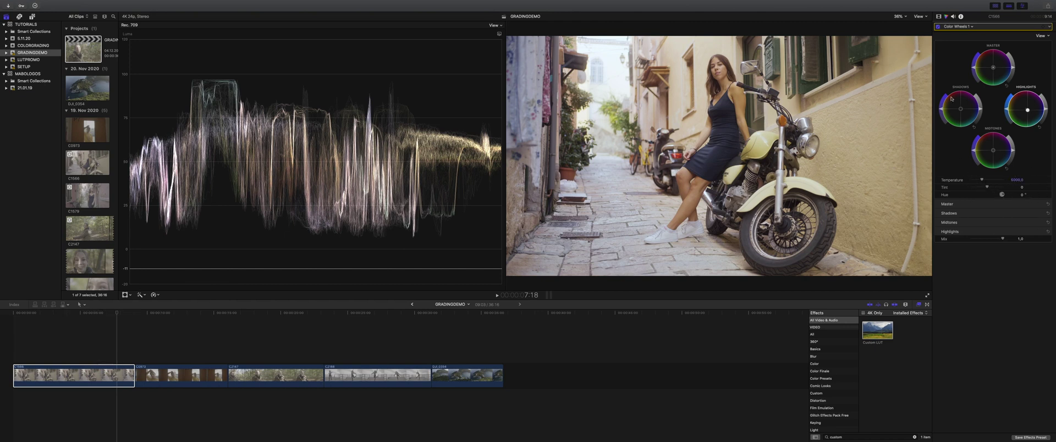
click(955, 26)
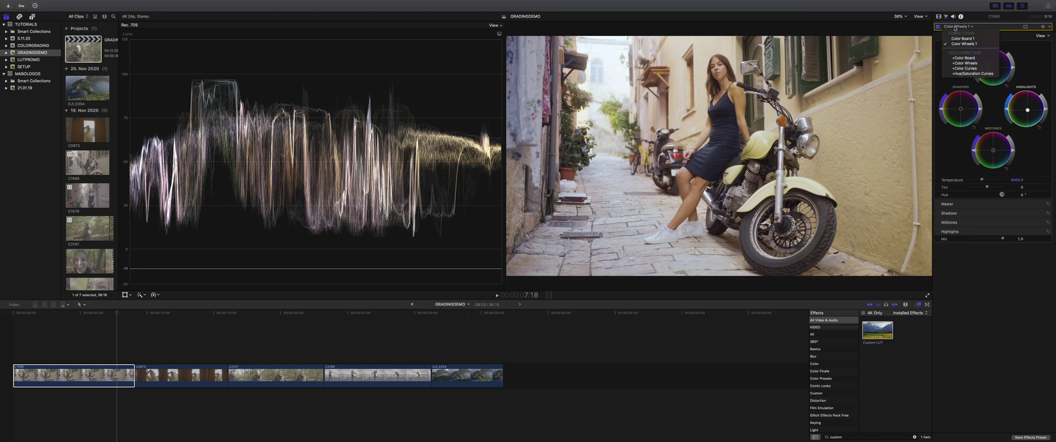
Step: Apply the Draw Mask effect to clip C1566, found by searching 'draw'
click(941, 89)
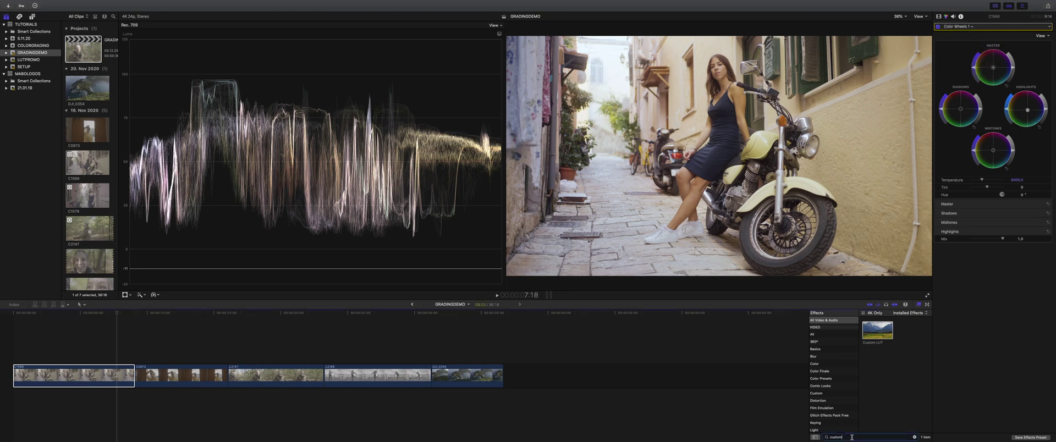
click(834, 437)
key(BackSpace)
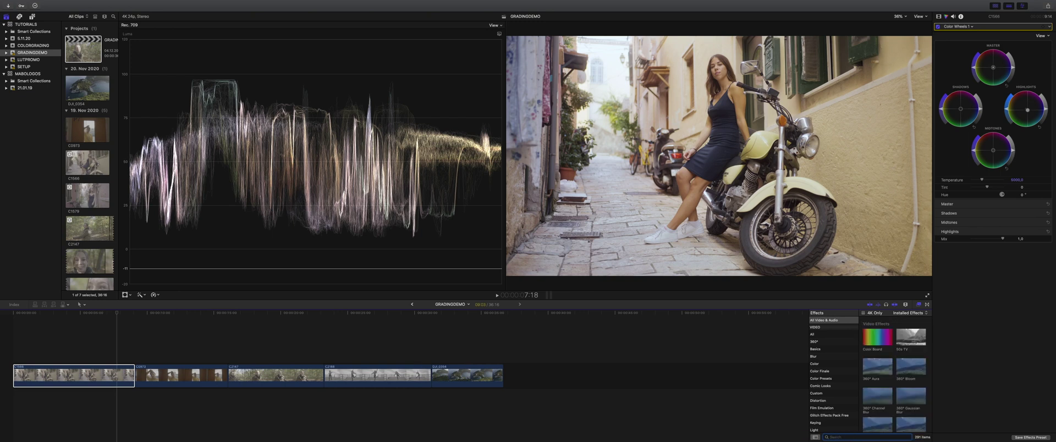
text(draw)
mouse_move(887, 335)
mouse_down()
mouse_move(632, 329)
mouse_move(44, 367)
mouse_move(56, 376)
mouse_up()
Step: Zoom the viewer to 75% and draw a closed mask around the woman's cheek
click(896, 18)
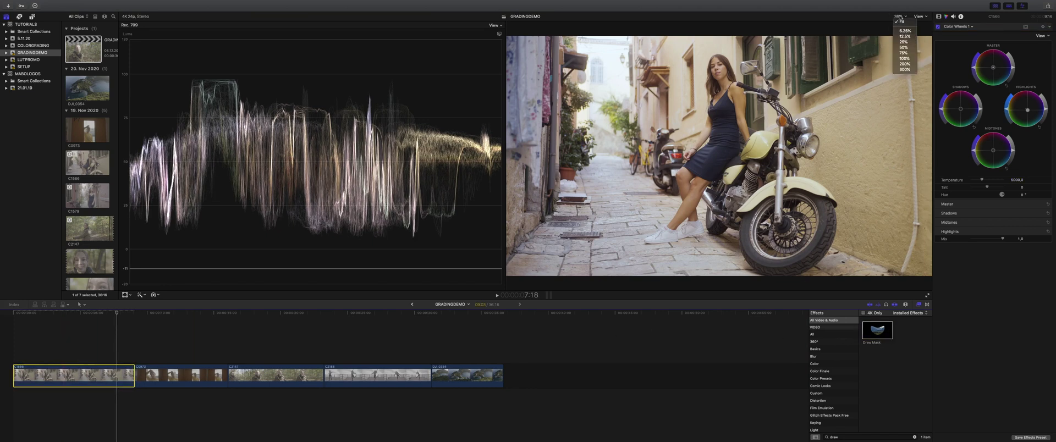
click(903, 53)
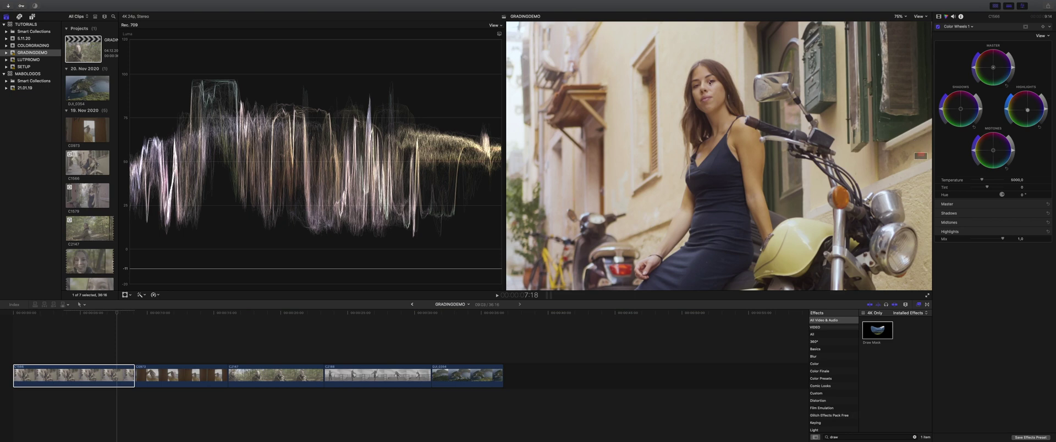
click(939, 16)
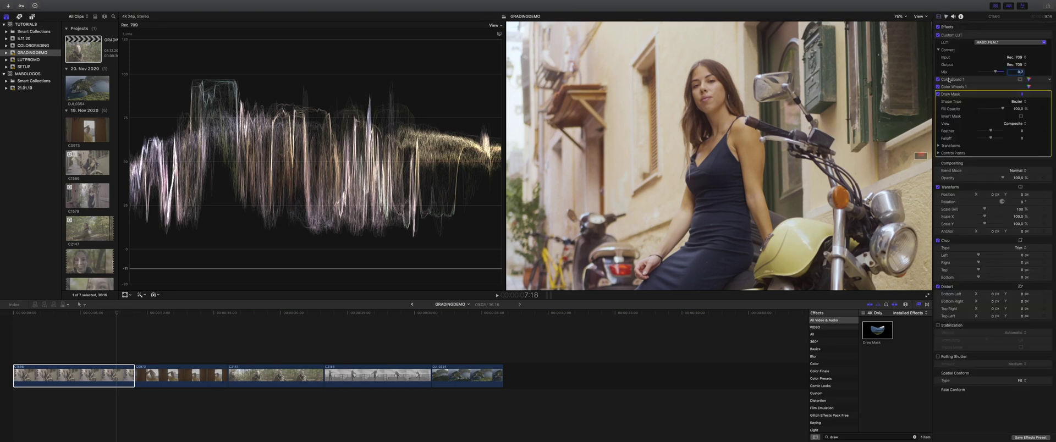
click(710, 86)
click(716, 83)
click(715, 89)
click(721, 103)
click(716, 106)
click(710, 109)
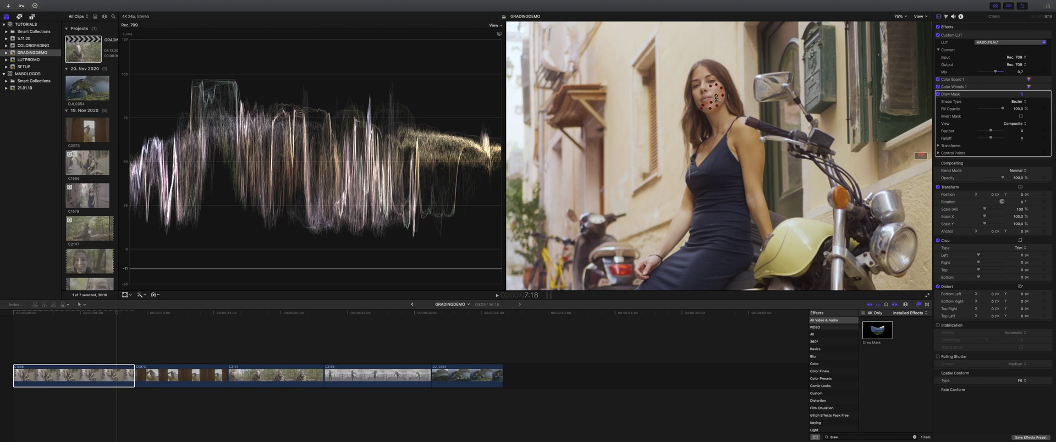
click(712, 92)
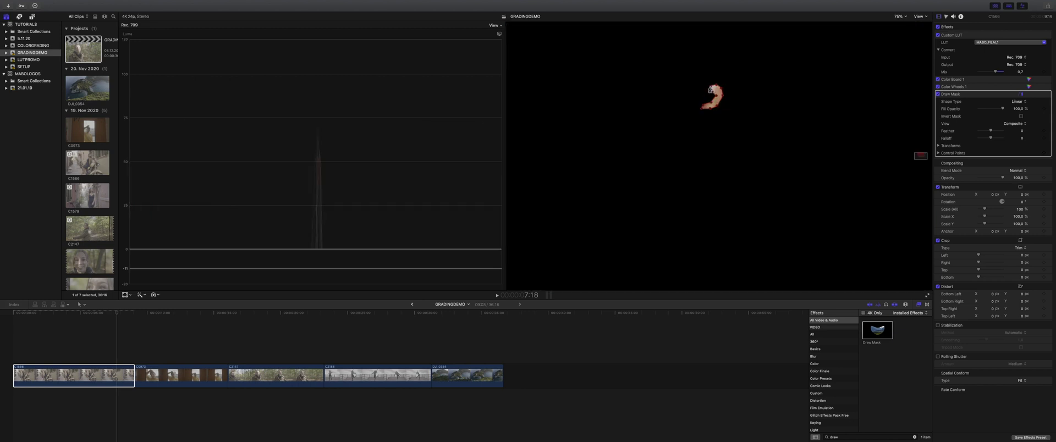
Step: Switch to a vectorscope, add Hue/Saturation Curves, and sample the cheek skin on HUE vs HUE
click(499, 33)
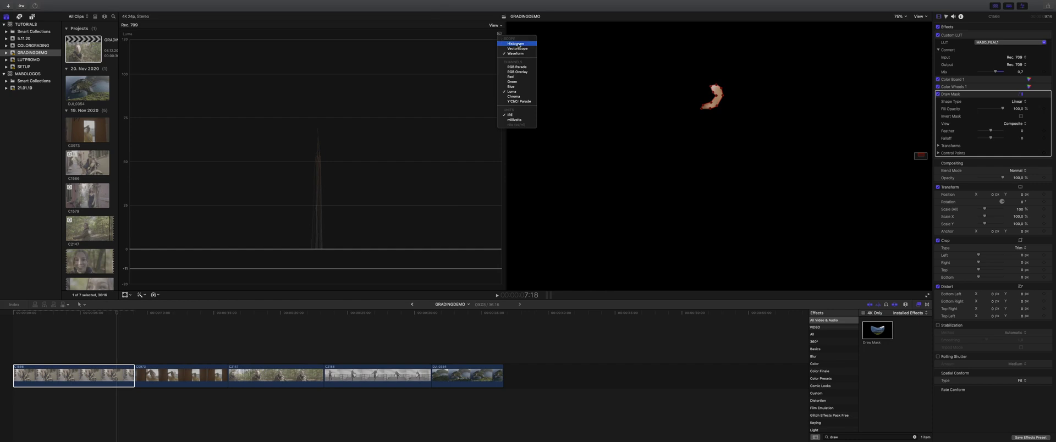
click(517, 49)
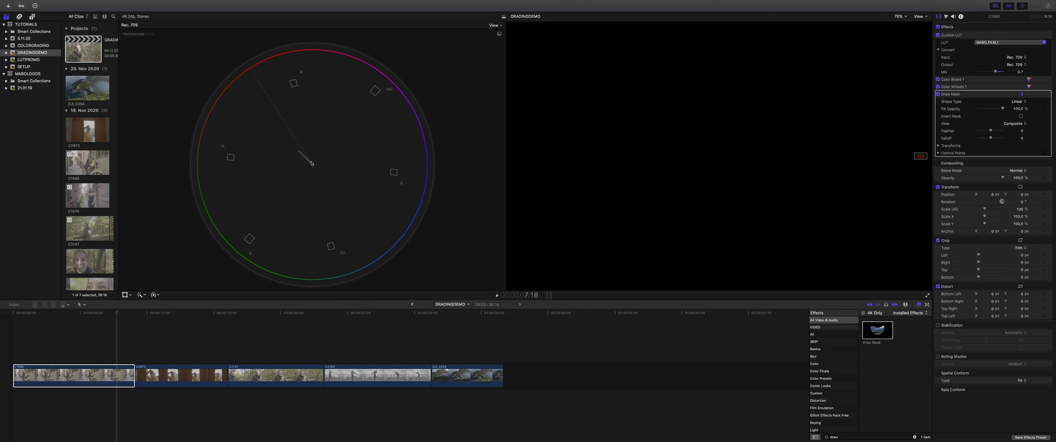
click(946, 17)
click(958, 26)
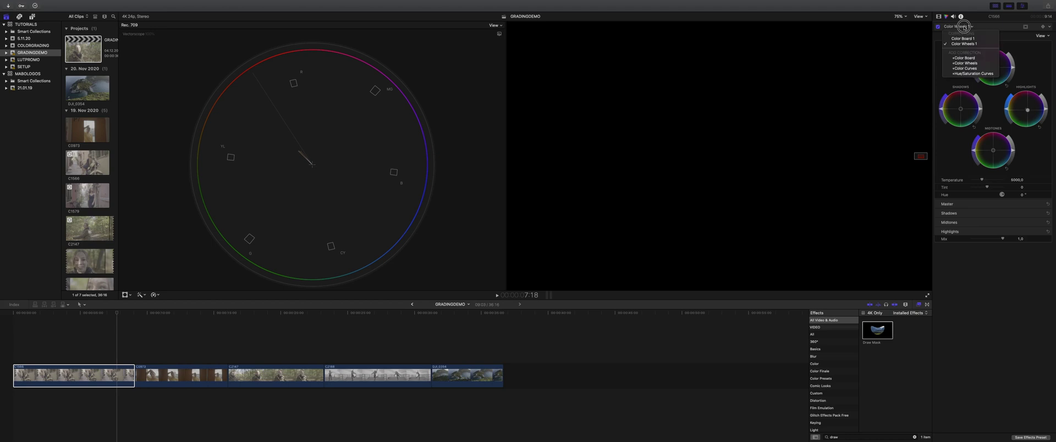
click(971, 73)
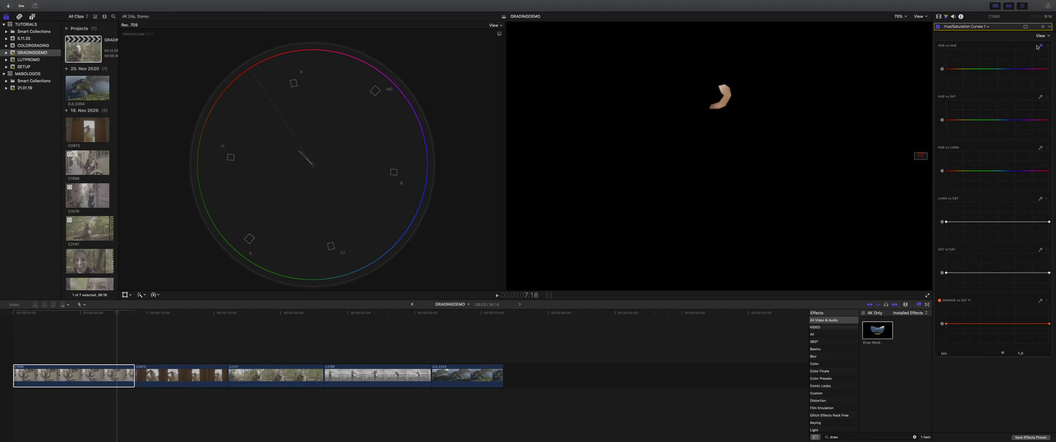
click(728, 85)
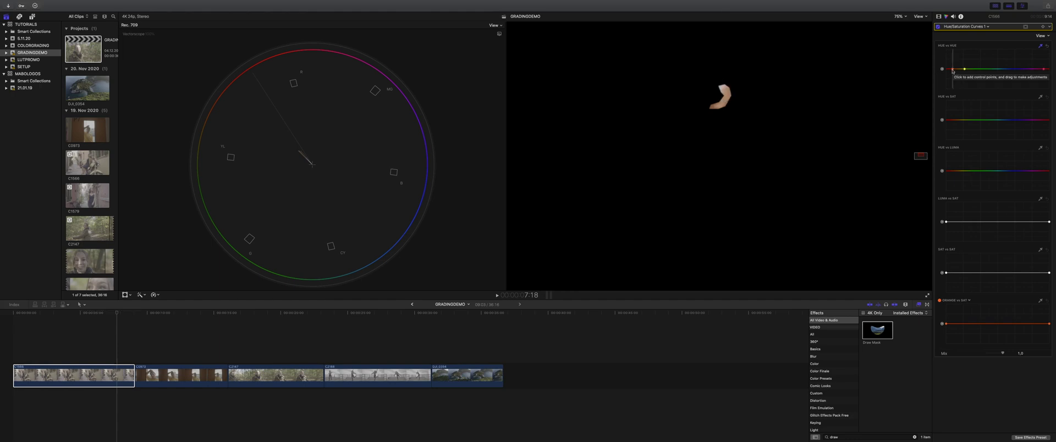
click(952, 70)
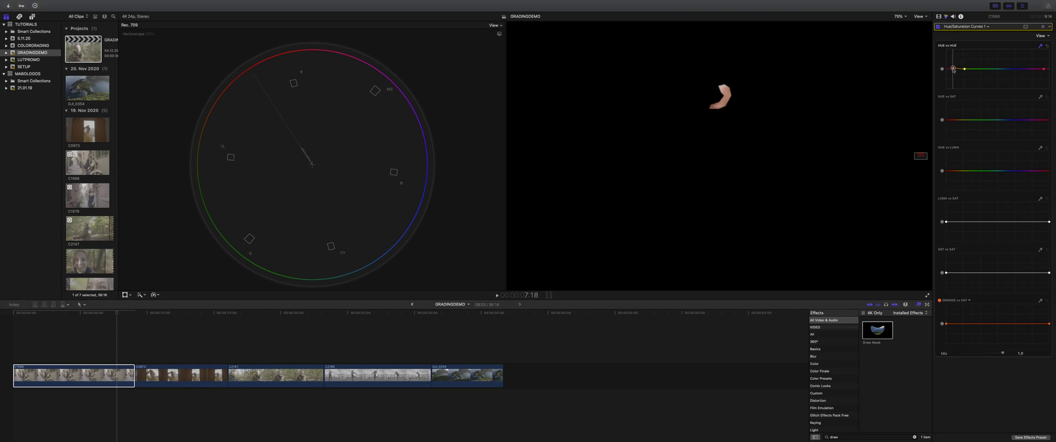
Step: Turn off the Draw Mask and adjust skin saturation on the HUE vs SAT curve
click(938, 16)
click(938, 94)
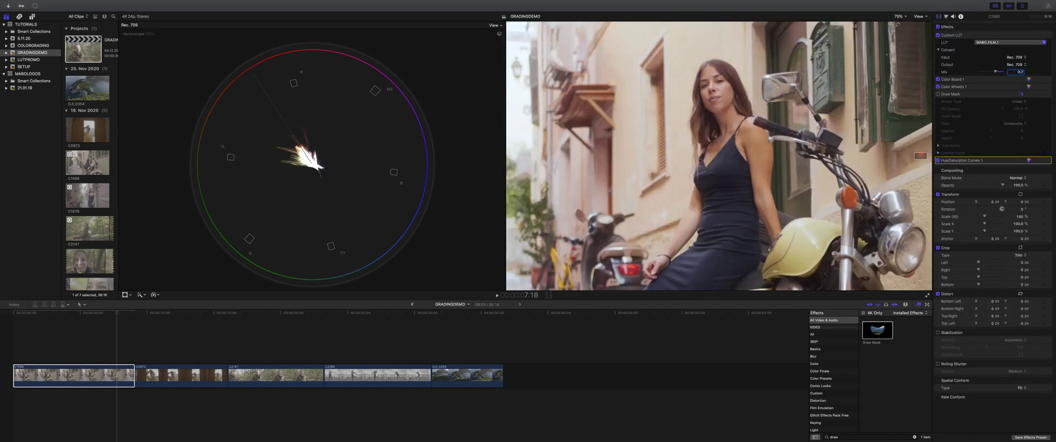
click(1029, 160)
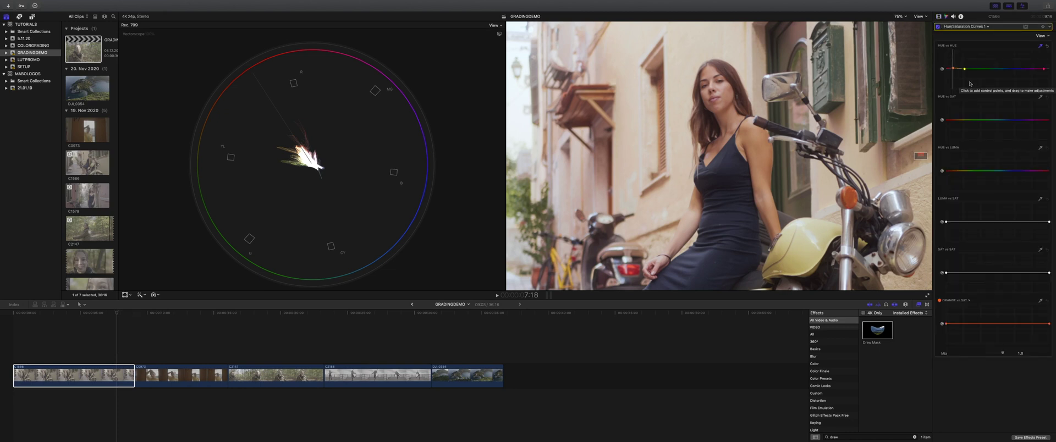
click(1039, 98)
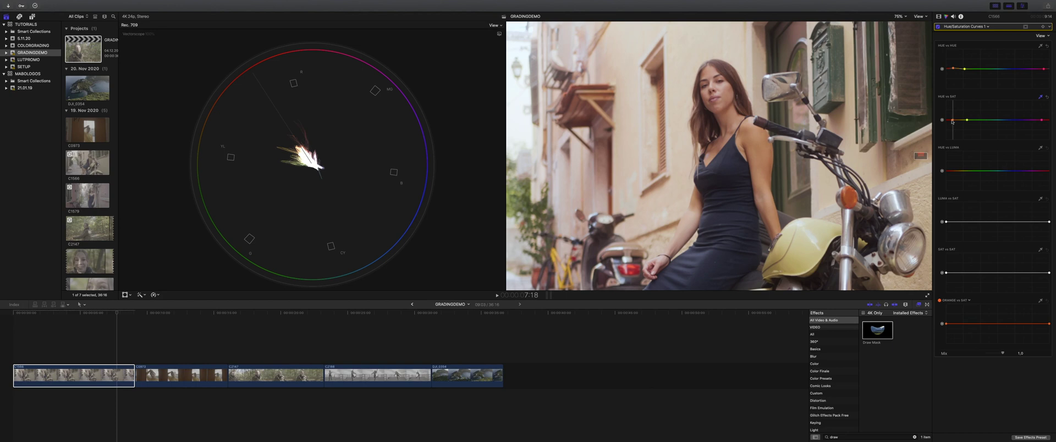
drag(954, 122, 954, 118)
click(899, 17)
Step: Fit the viewer, play the timeline, and apply a Custom LUT to clip C0973
click(901, 22)
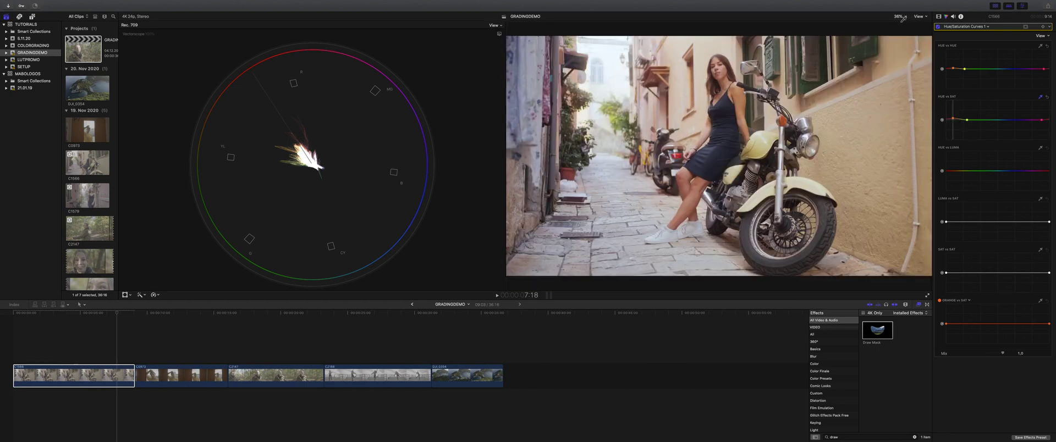
click(41, 341)
key(space)
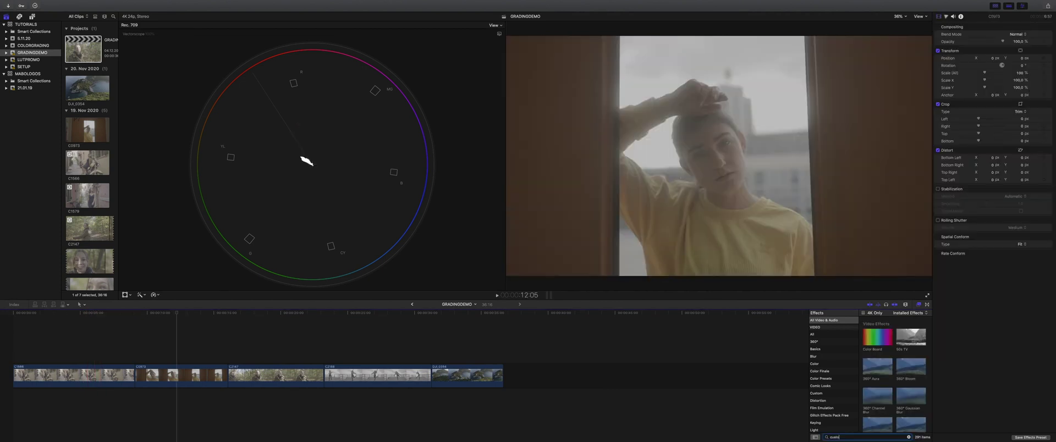
text(sto)
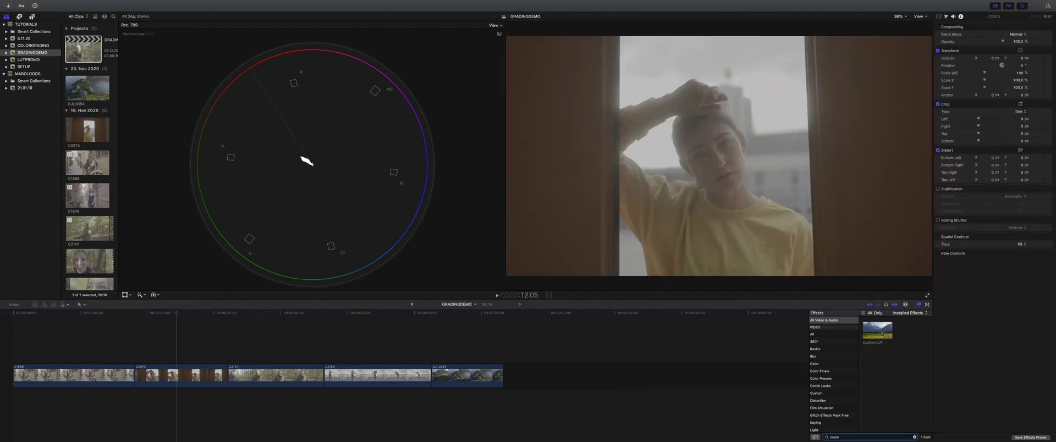
drag(882, 333, 187, 380)
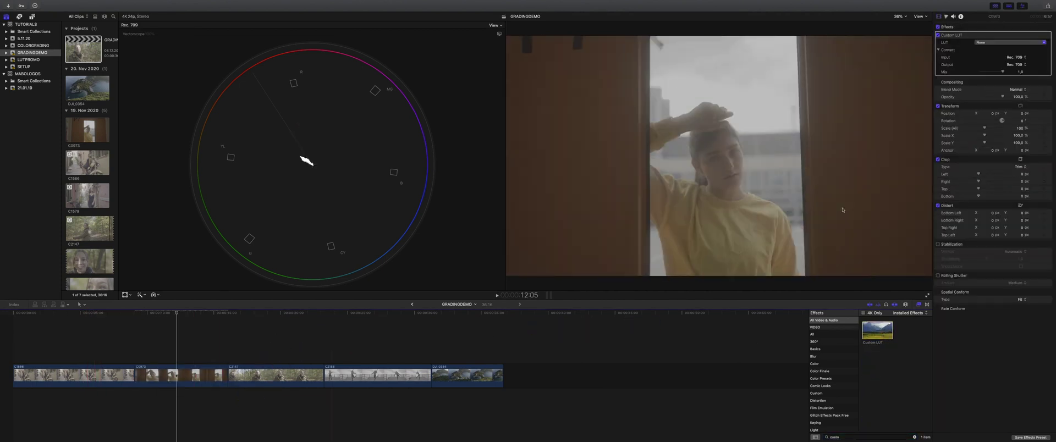
Step: Choose the MABO_FILM_2 LUT and blend the Mix down to 0,3
click(996, 43)
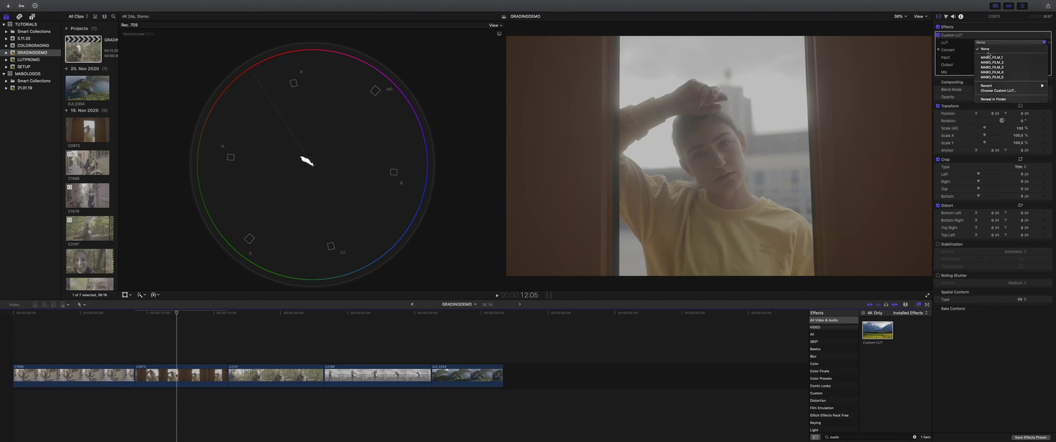
click(991, 58)
click(993, 42)
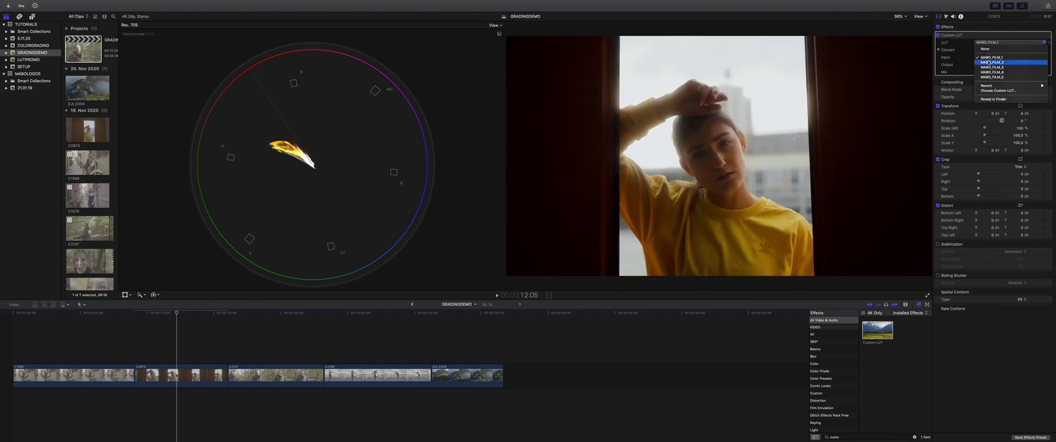
click(992, 62)
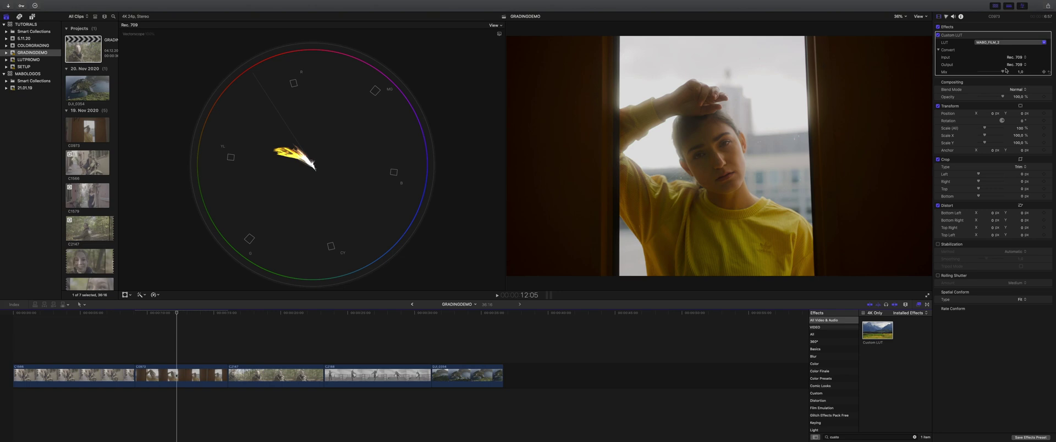
drag(1004, 72, 990, 72)
Step: Open the Color Board for C0973 and set the scope to a luma waveform
click(947, 17)
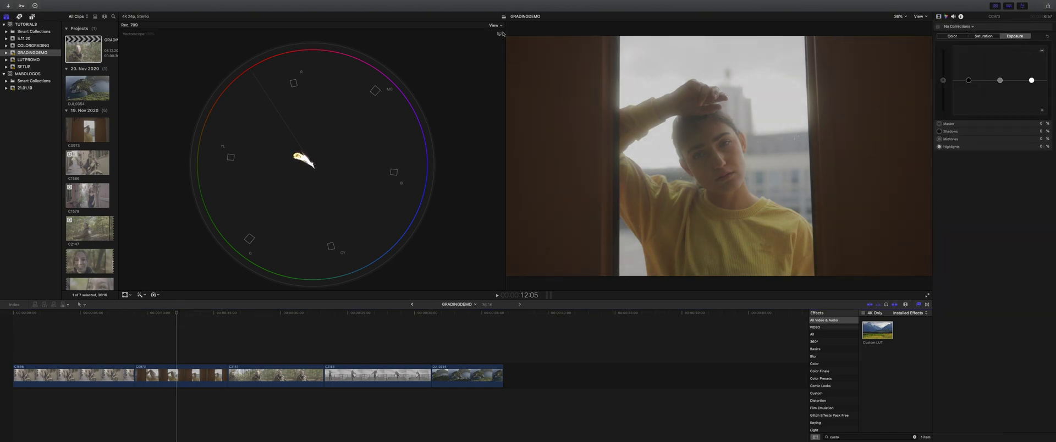
click(501, 34)
click(515, 57)
Step: Set exposure to shadows about -48%, midtones 53%, highlights 45%, and slightly raise master saturation
click(969, 81)
drag(970, 81, 969, 88)
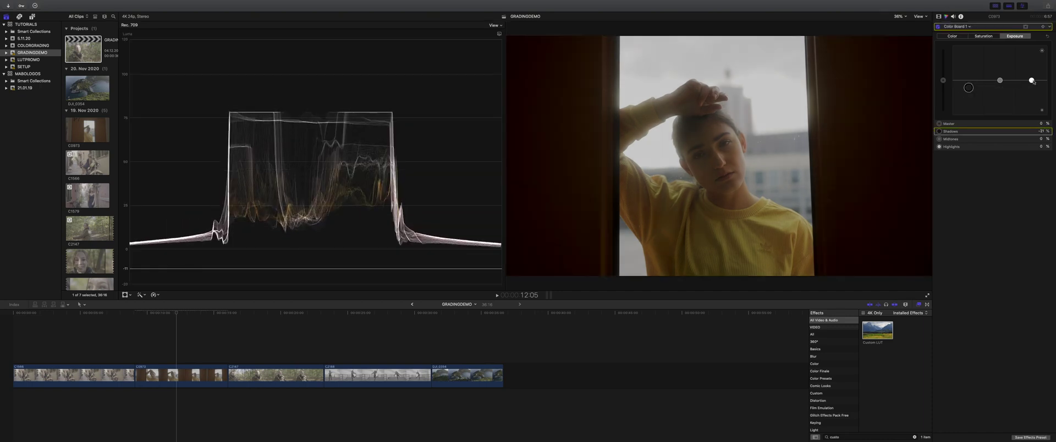
drag(1032, 80, 1031, 66)
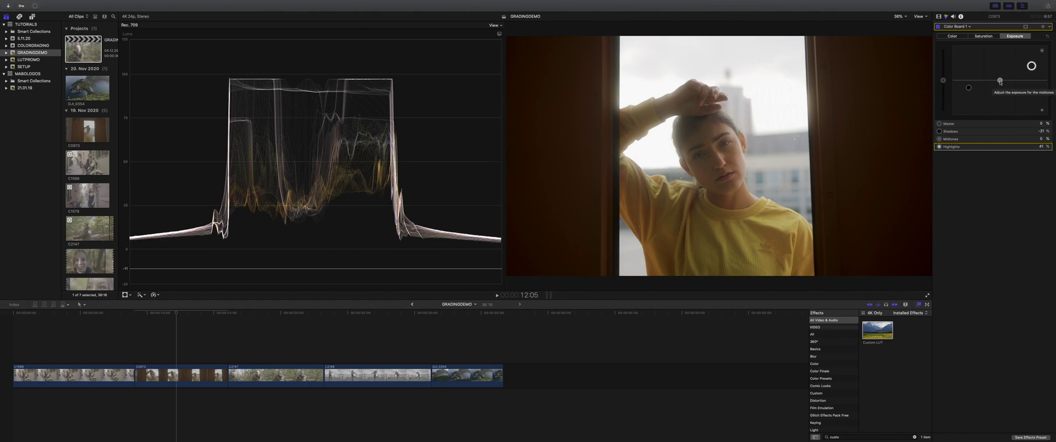
drag(1000, 80, 1000, 62)
drag(968, 88, 969, 96)
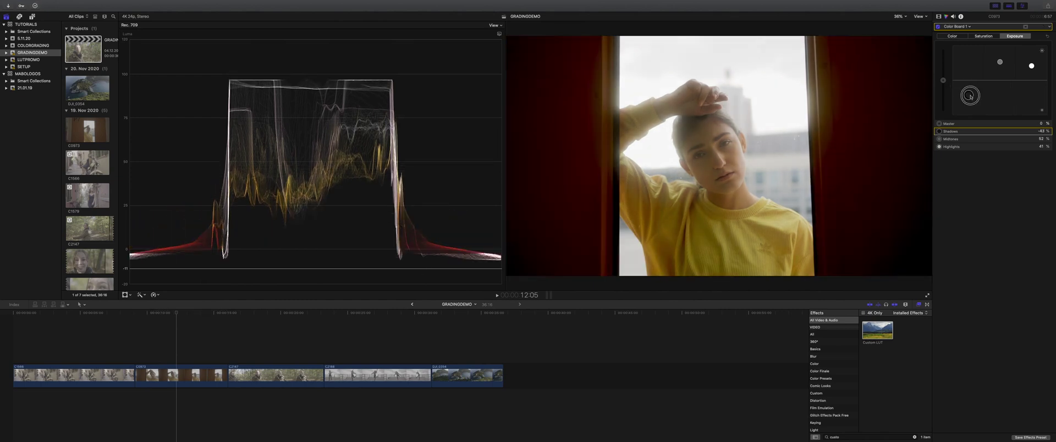
drag(1031, 65, 1032, 64)
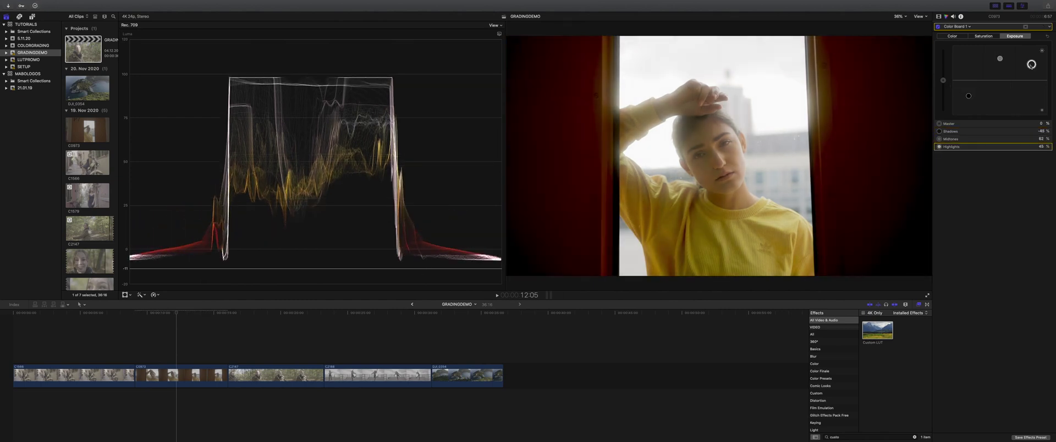
click(979, 36)
click(943, 78)
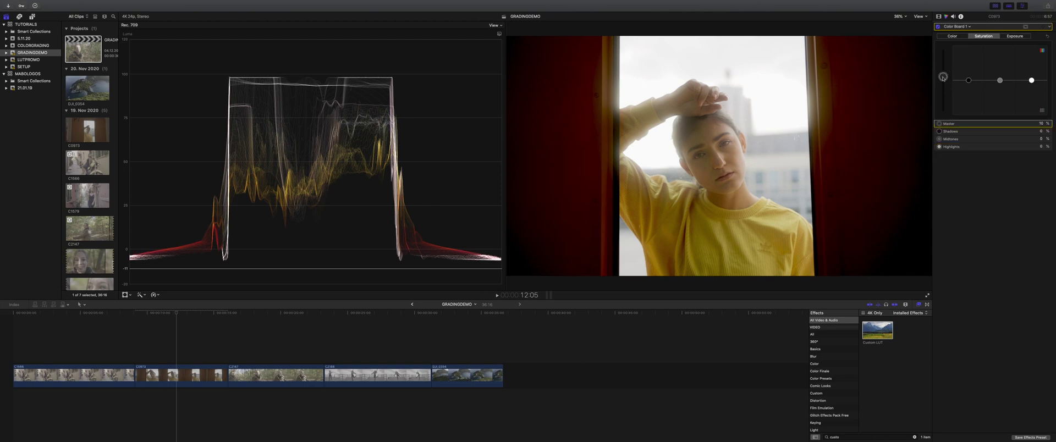
Step: Add Hue/Saturation Curves to C0973 with a sampled skin-tone point on HUE vs HUE, then play around
click(958, 28)
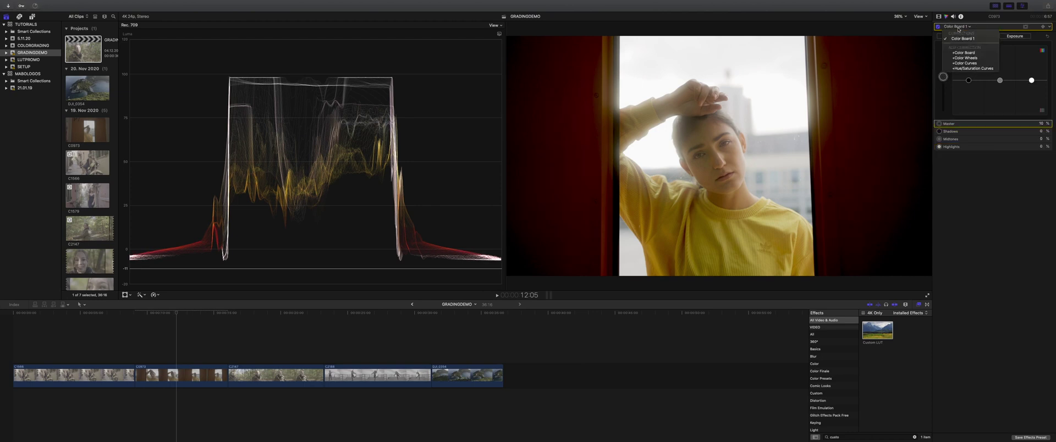
click(971, 68)
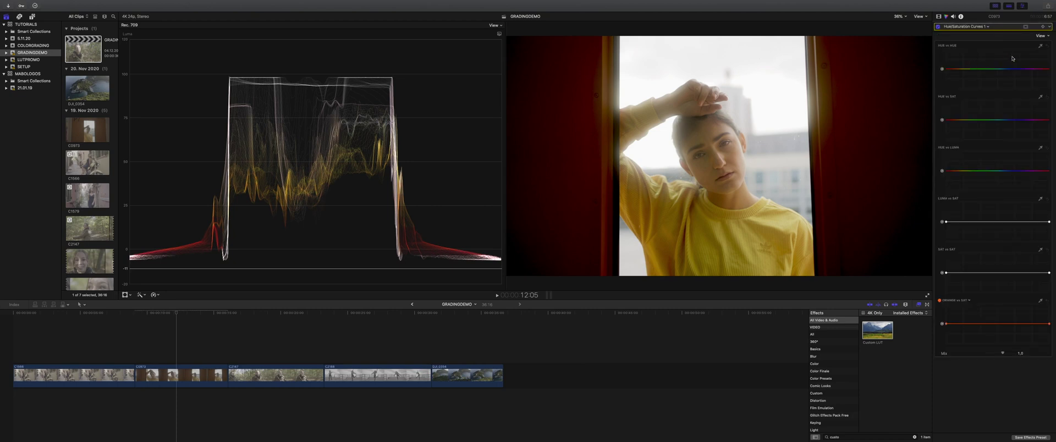
click(732, 155)
click(955, 70)
key(shift+question)
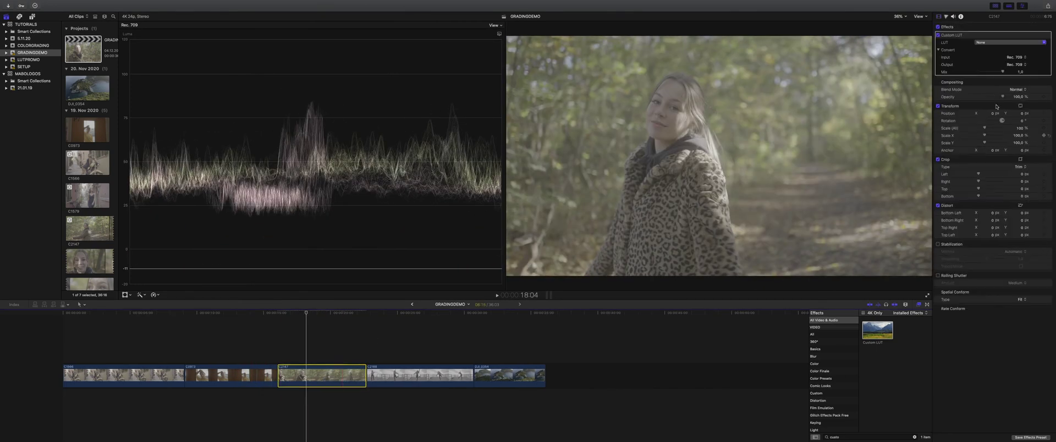
Step: Apply the custom LUT to C2147, raise midtones, and pull shadows down to -21%
click(996, 74)
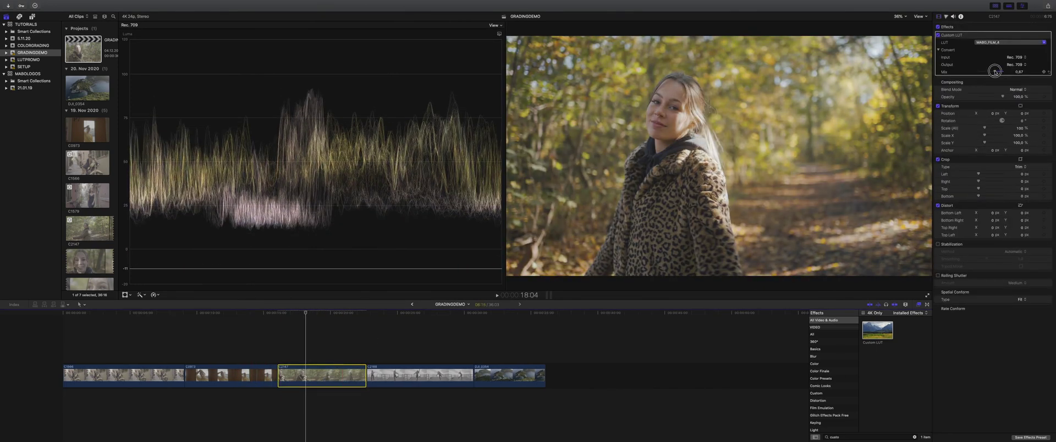
key(super+6)
drag(999, 80, 999, 75)
drag(969, 85, 969, 88)
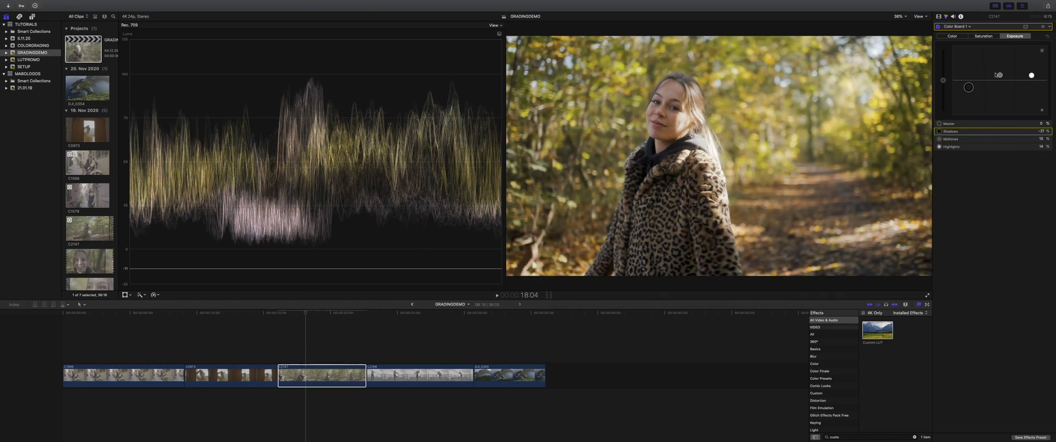
Step: Add Color Wheels, boost saturation, and begin sampling a hue for the HUE vs HUE curve
click(958, 26)
click(968, 55)
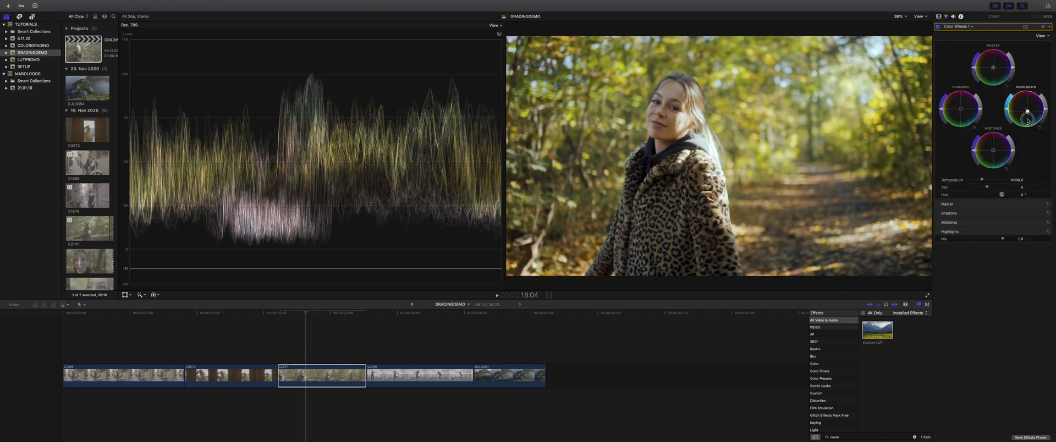
key(ctrl+super+s)
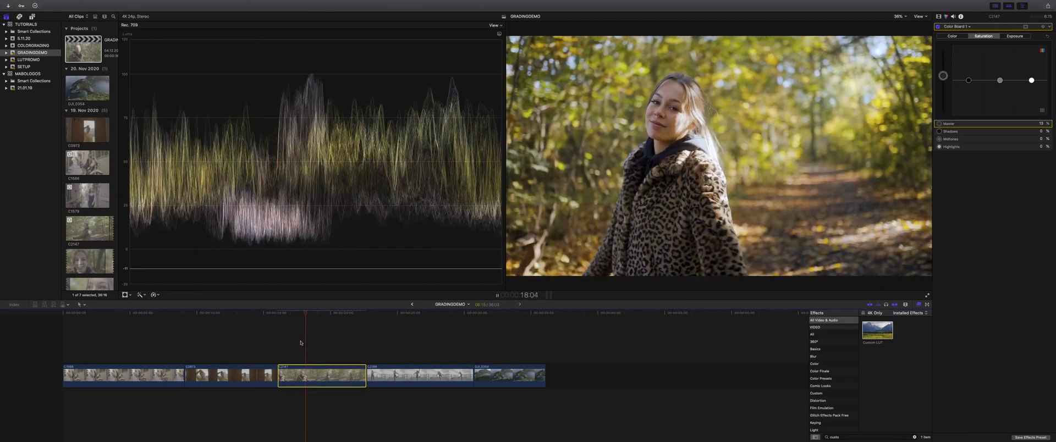
click(1013, 37)
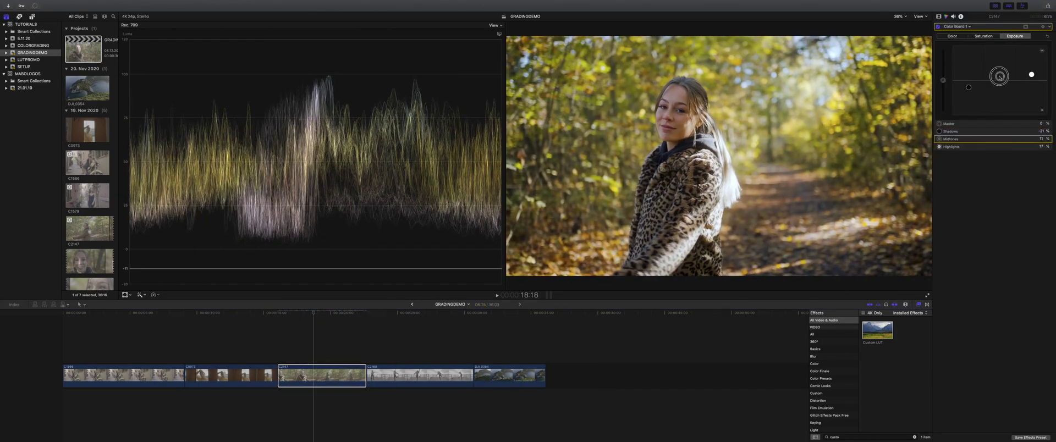
key(super+6)
key(super+6)
click(1041, 46)
Step: Play back the graded clip and stop on pier clip C2188
click(277, 351)
key(space)
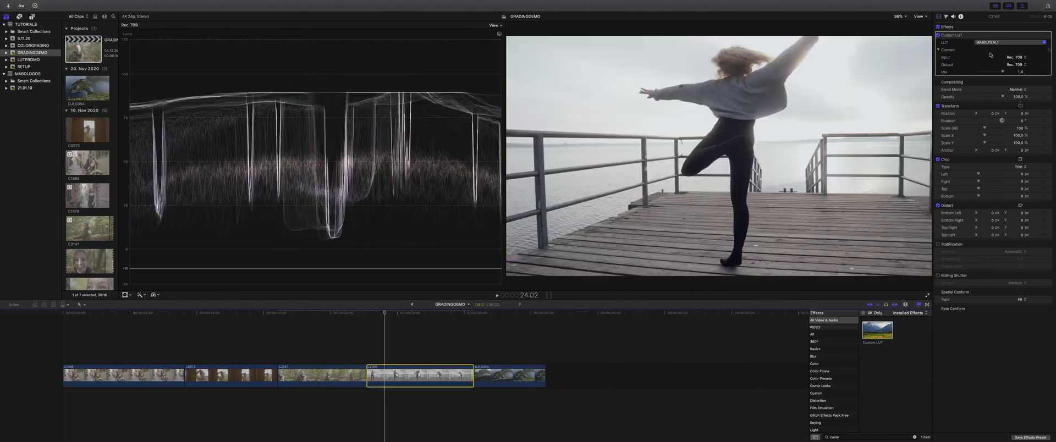
click(418, 376)
Step: Set the Custom LUT for C2188 and raise Color Board master saturation to 20%
key(space)
click(987, 42)
click(985, 49)
key(super+6)
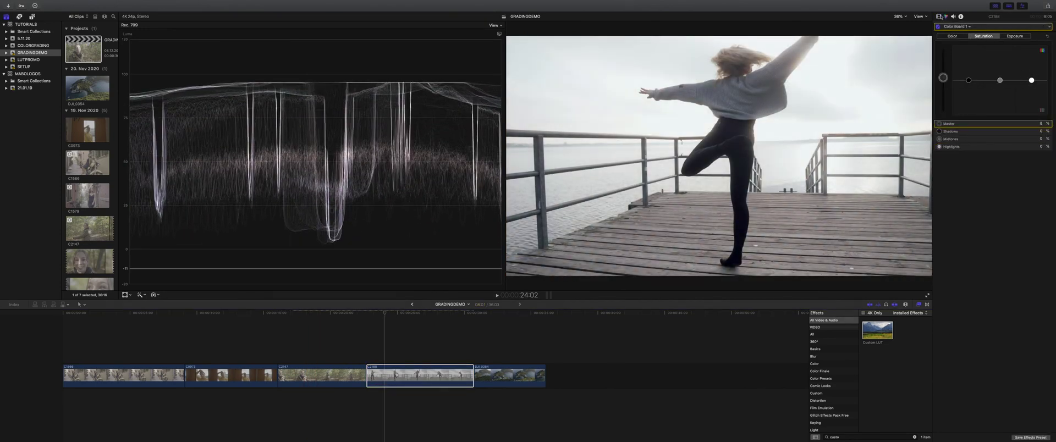
drag(945, 80, 944, 73)
key(space)
click(1048, 36)
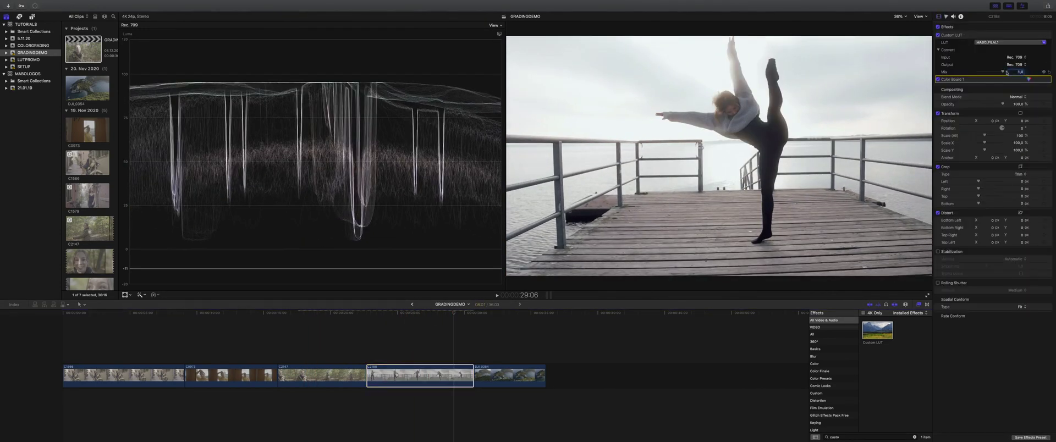
key(space)
Step: Add Color Wheels and Hue/Saturation Curves to C2188 and review the grade
click(1029, 79)
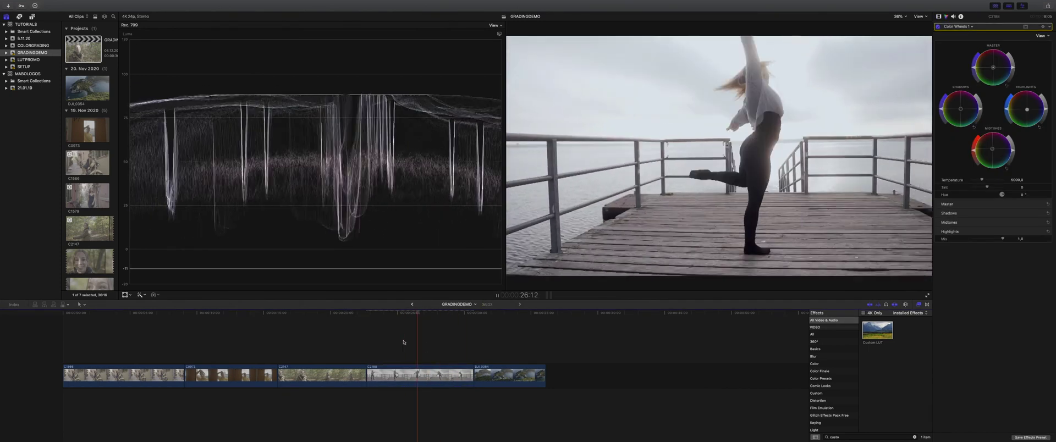
click(958, 26)
click(961, 74)
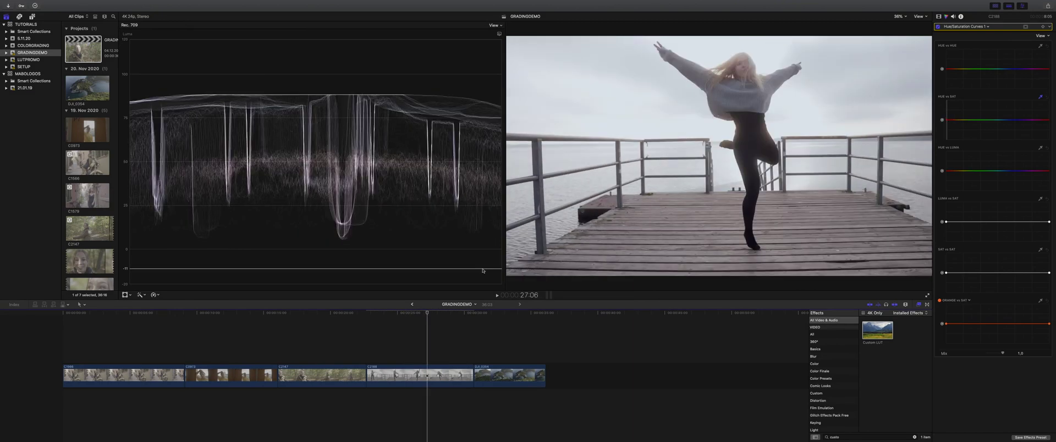
key(space)
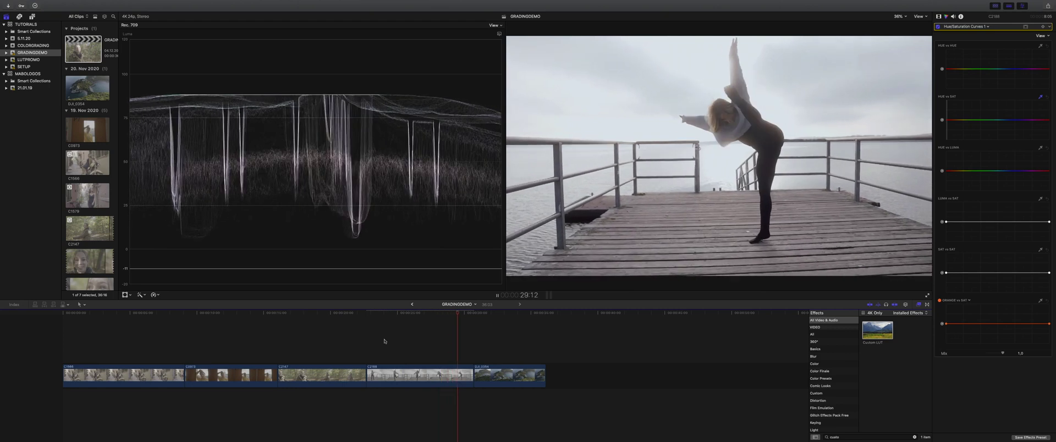
click(491, 375)
Step: Mix the MABO_FILM_2 LUT into DJI_0354 at 0,23 and raise master saturation to 21%
click(1000, 44)
click(995, 55)
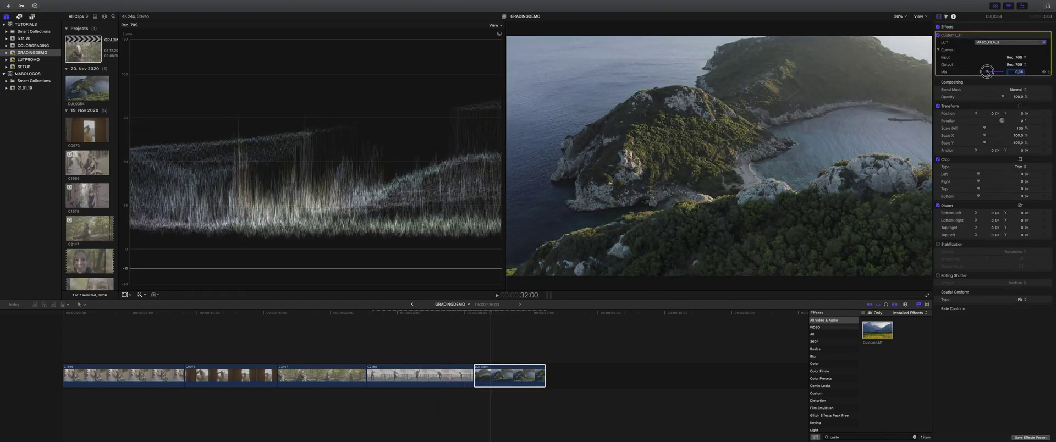
key(ctrl+super+s)
drag(943, 80, 943, 74)
click(1015, 36)
Step: Play the aerial clip, then add a Color Wheels correction to it
key(space)
key(space)
click(957, 26)
click(960, 52)
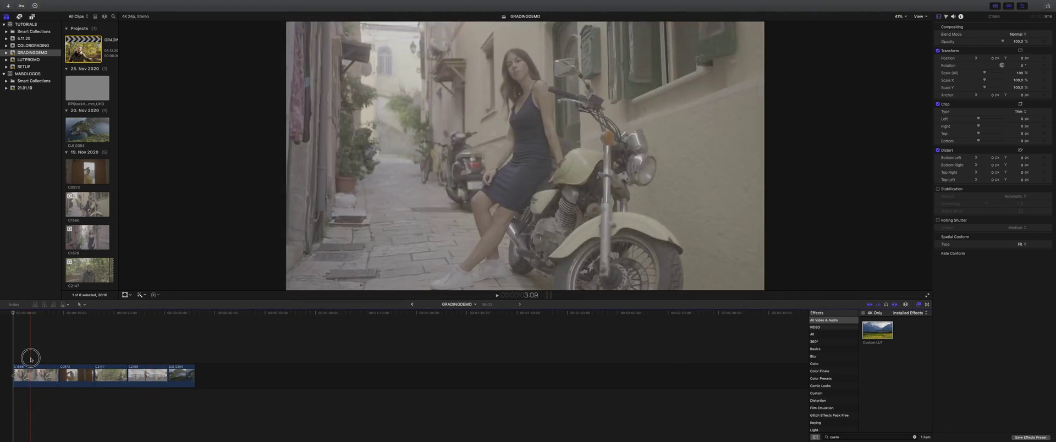
Step: Select motorcycle clip C1566 and show its Color Board Exposure controls
click(33, 379)
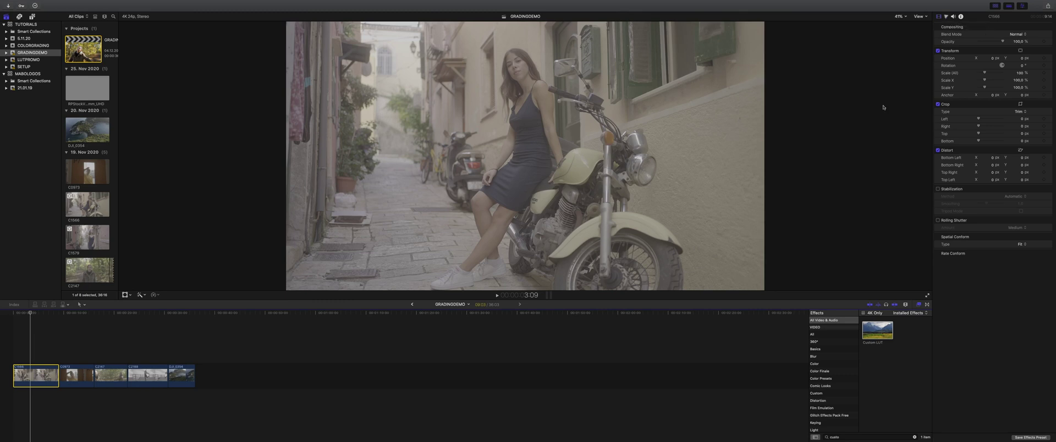
click(947, 17)
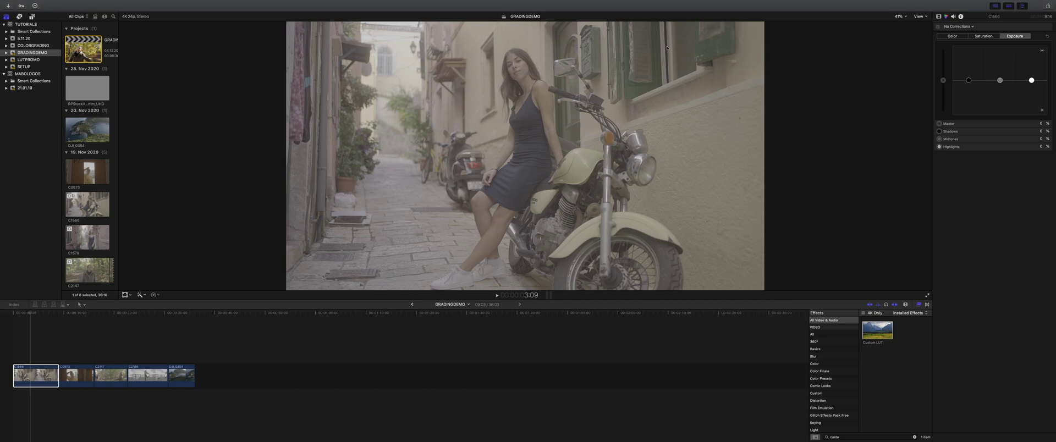
Step: Show the luma waveform and set C1566 shadows to -19%, highlights 44%, midtones 12%
key(super+7)
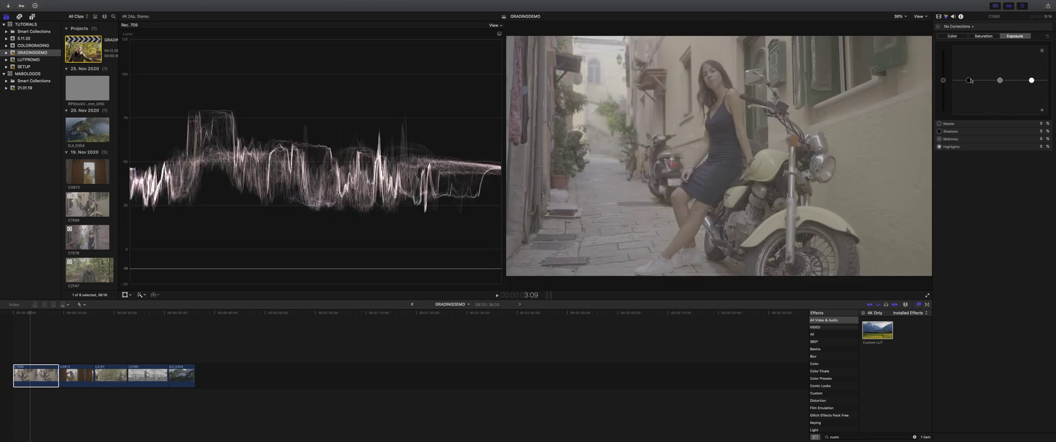
drag(970, 81, 969, 92)
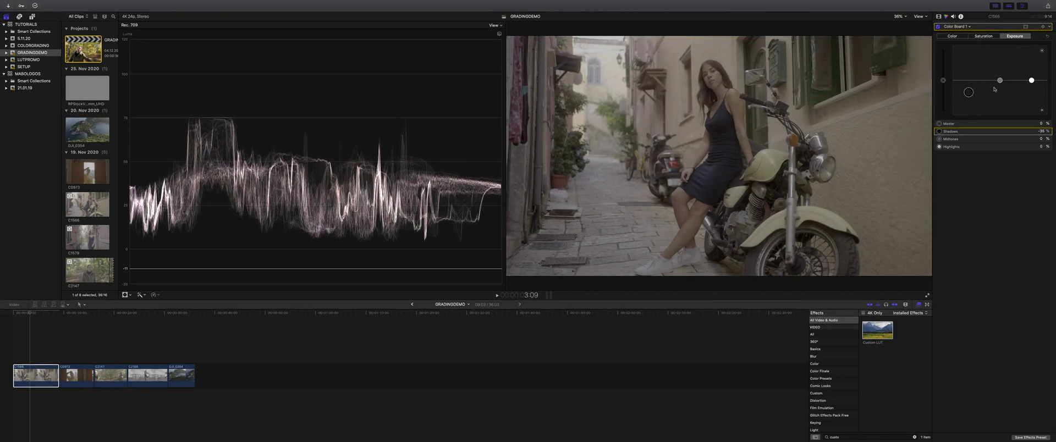
drag(1033, 80, 1031, 65)
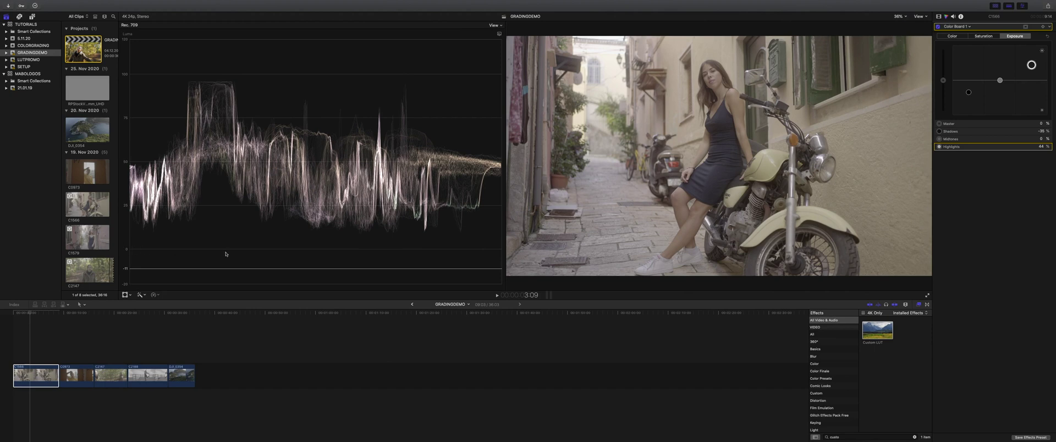
drag(1001, 81, 969, 95)
Step: Ease the highlights down to 42% and raise master saturation to 53%
click(1032, 65)
drag(1032, 65, 1032, 67)
click(980, 36)
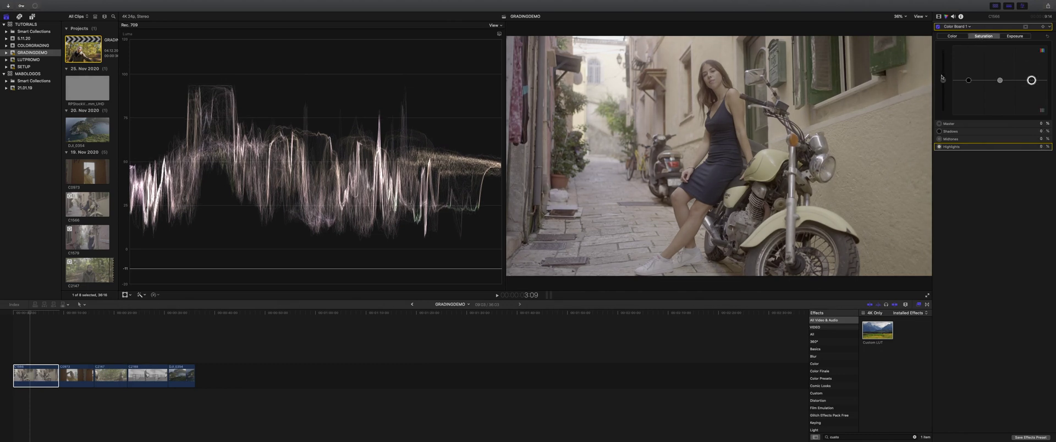
drag(942, 79, 942, 58)
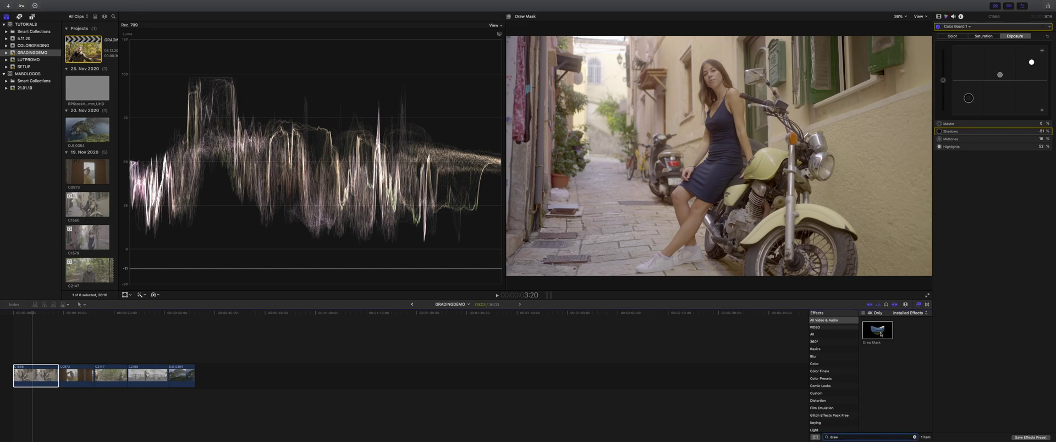
Step: Apply the Draw Mask effect to C1566 and zoom the viewer to 75%
mouse_move(877, 335)
mouse_down()
mouse_move(196, 332)
mouse_move(27, 380)
mouse_up()
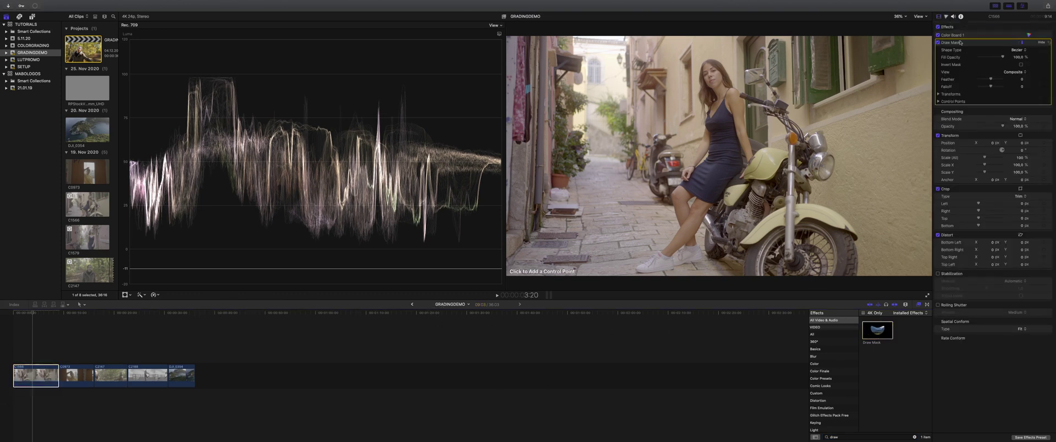
click(901, 17)
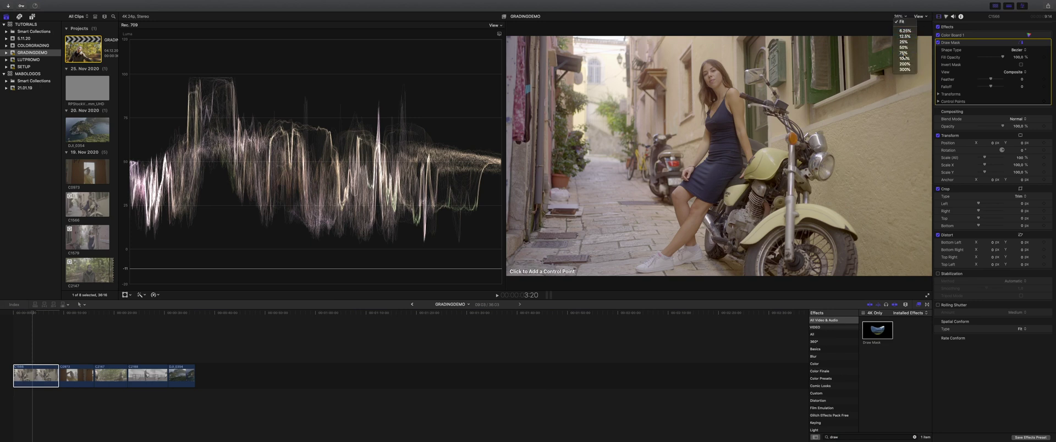
click(903, 53)
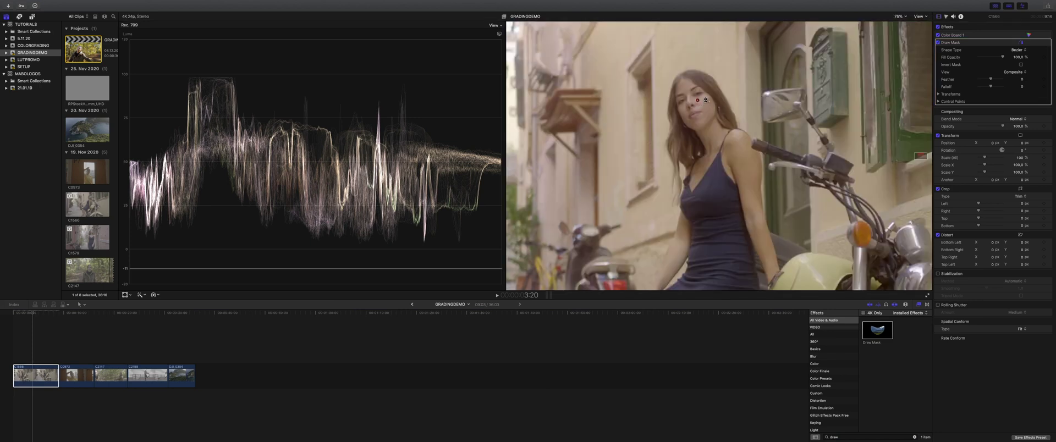
Step: Place four mask points around the woman's cheek
click(706, 97)
click(712, 102)
click(709, 117)
click(698, 125)
Step: Add a final point to close the cheek mask and switch the scope to Vectorscope
click(686, 117)
key(c)
click(499, 34)
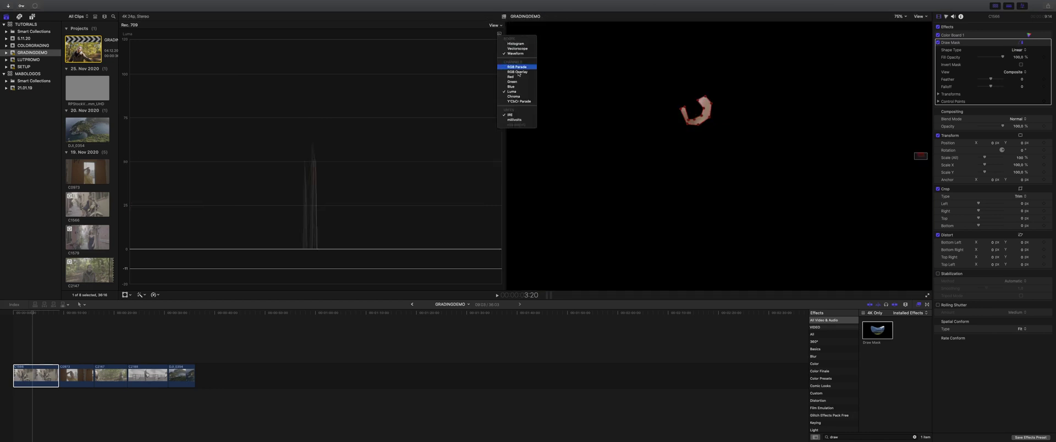
click(517, 48)
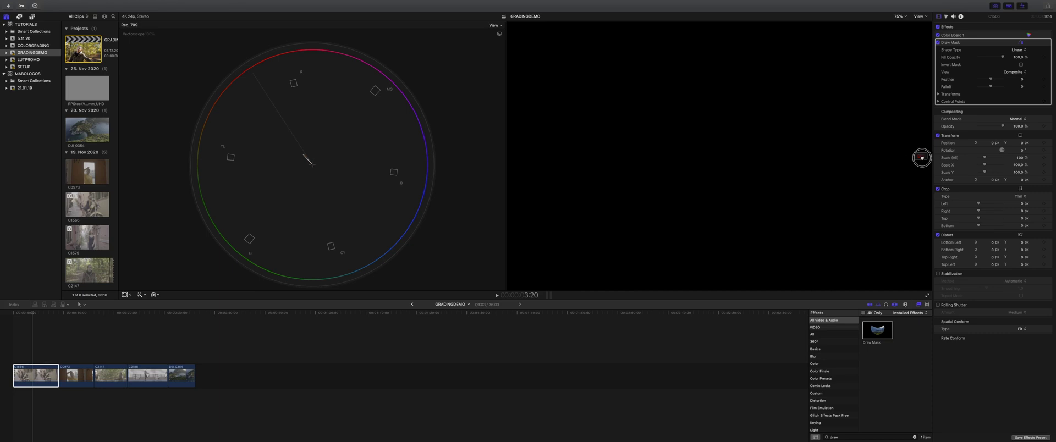
Step: Add Hue/Saturation Curves, sample the cheek skin on Hue vs Hue, and nudge that point
click(1029, 34)
click(957, 26)
click(964, 68)
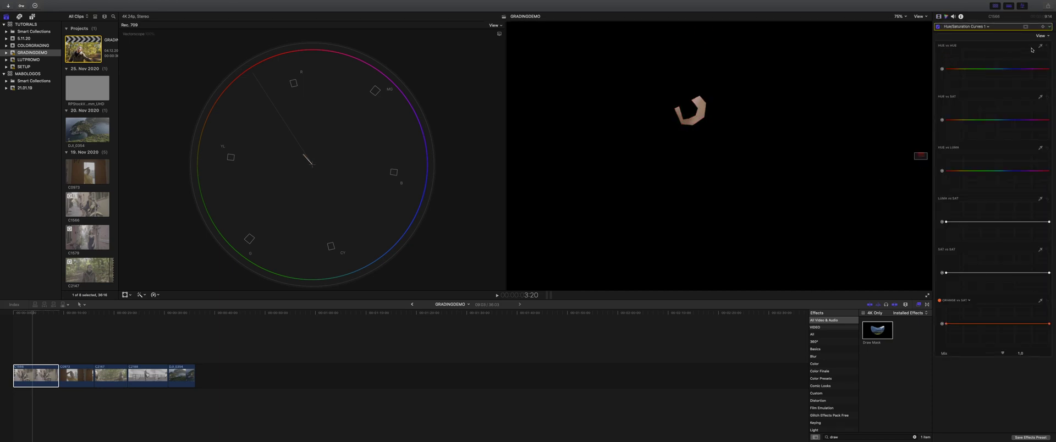
click(1041, 46)
click(700, 105)
click(953, 69)
drag(955, 70, 956, 72)
key(ctrl+shift+Tab)
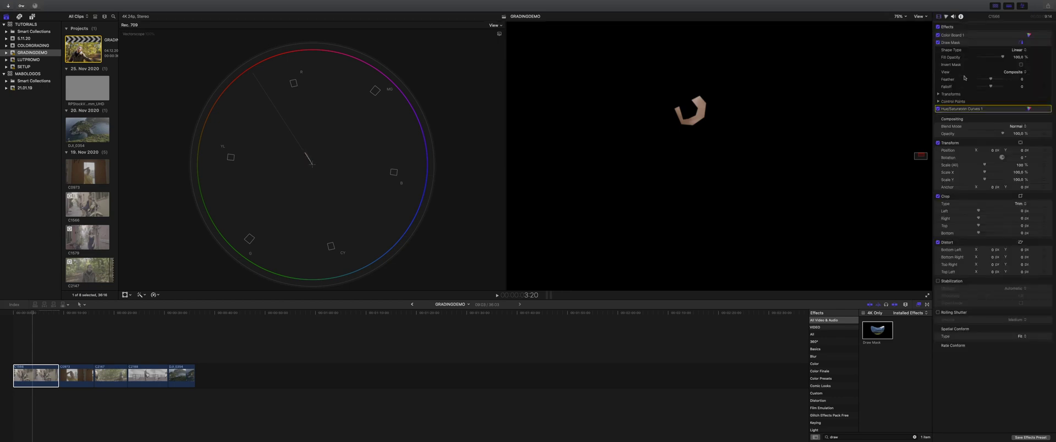
Step: Turn off the Draw Mask and fit the whole image in the viewer
click(938, 43)
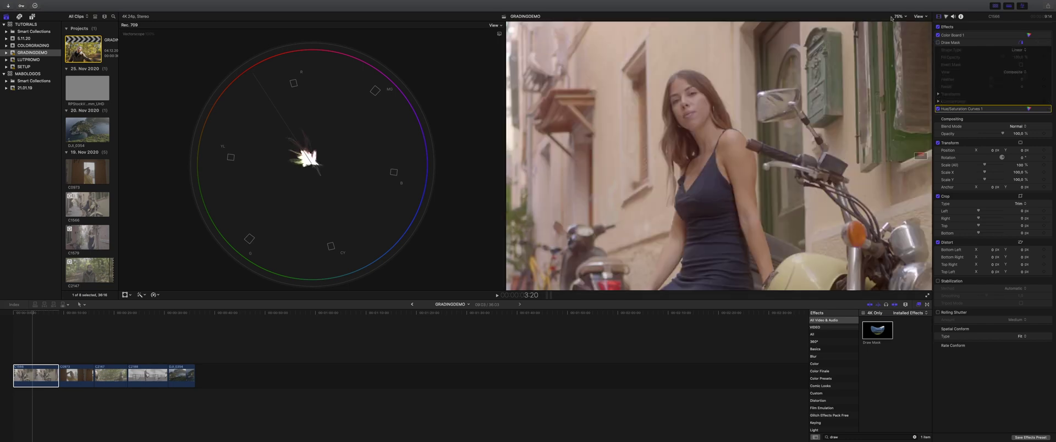
click(898, 16)
click(902, 23)
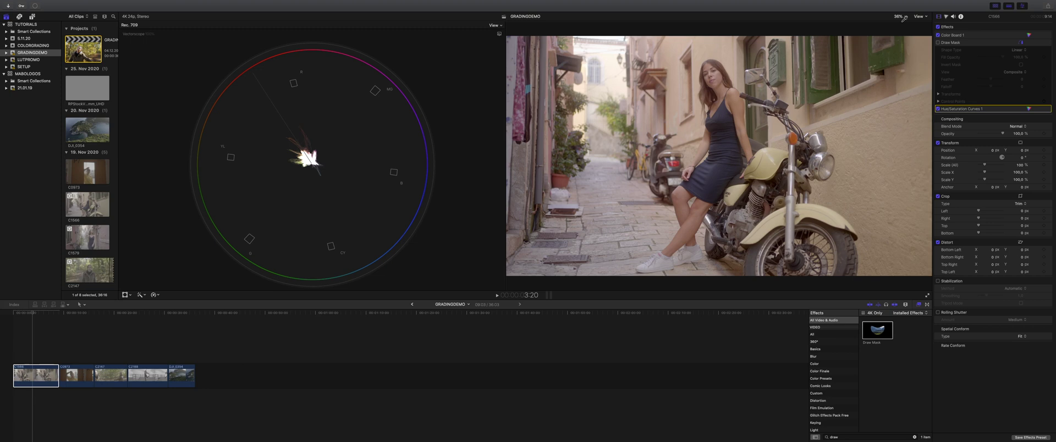
Step: Sample the woman's skin on the Hue vs Sat curve and raise its saturation slightly
click(947, 18)
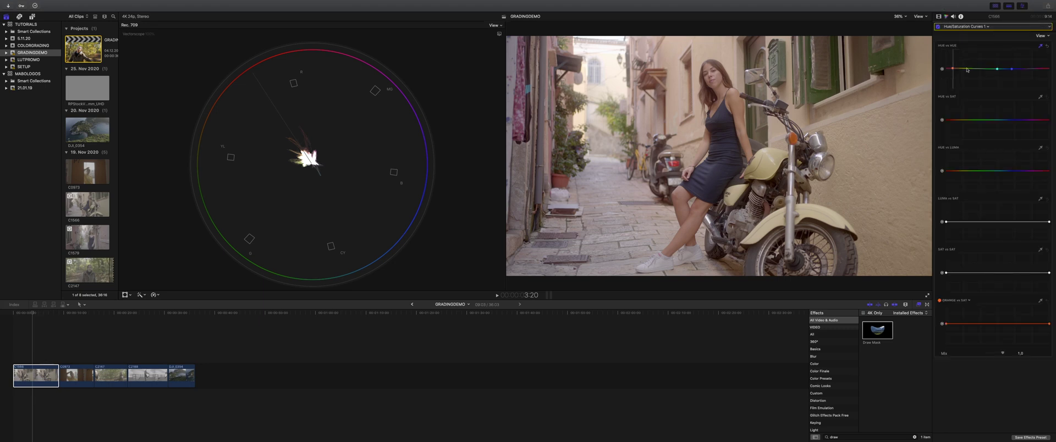
click(1040, 96)
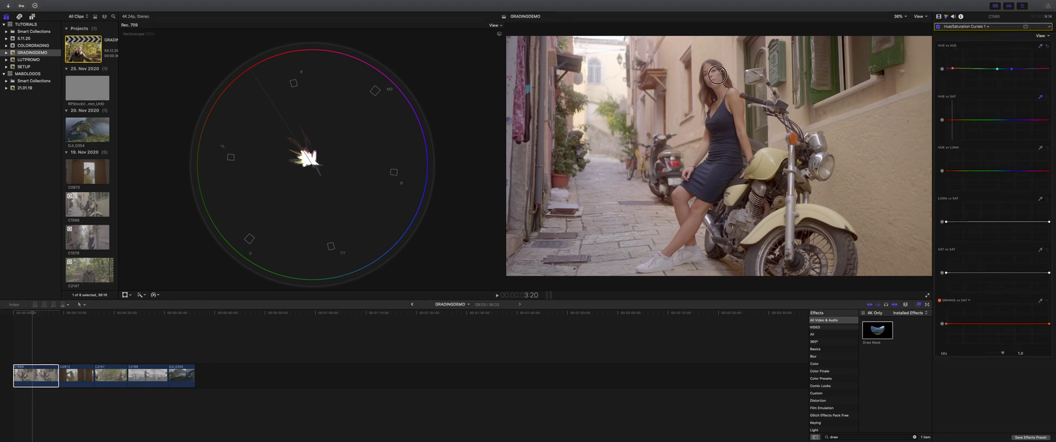
click(718, 74)
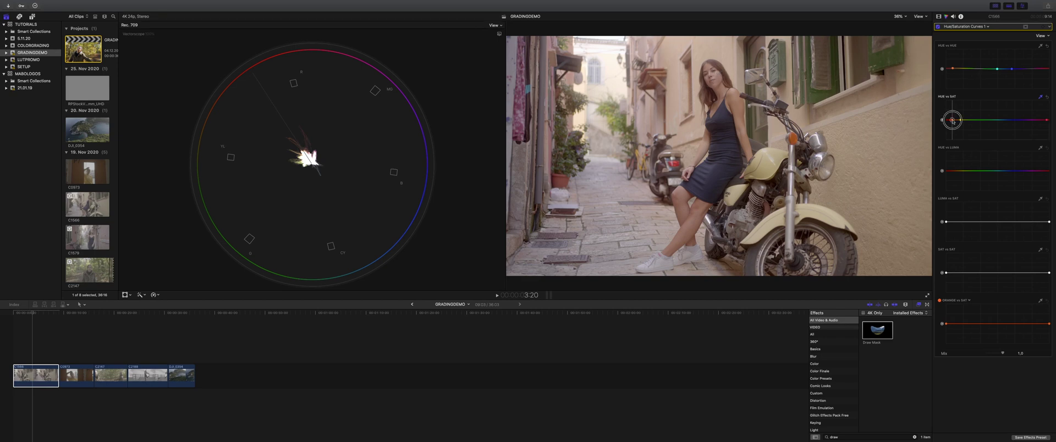
drag(953, 121, 954, 117)
click(938, 17)
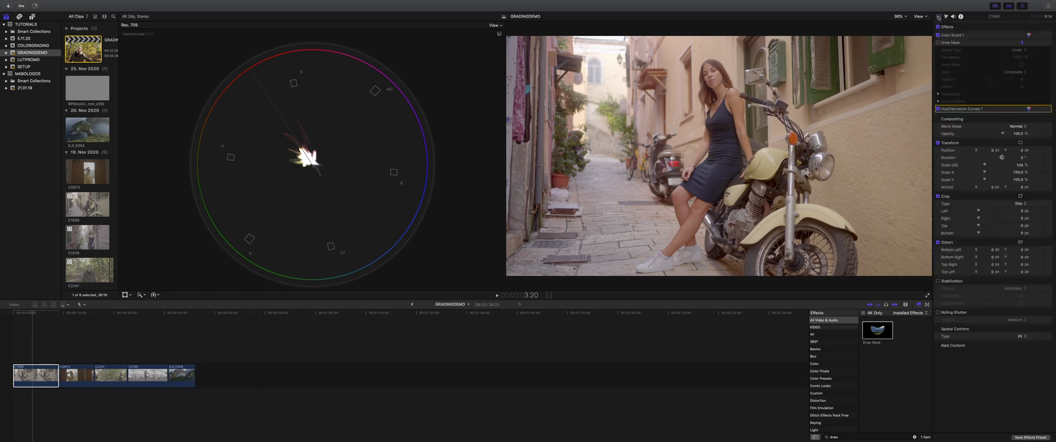
Step: Add a Color Wheels correction and nudge the Highlights puck slightly down-right
click(946, 17)
click(966, 26)
click(967, 64)
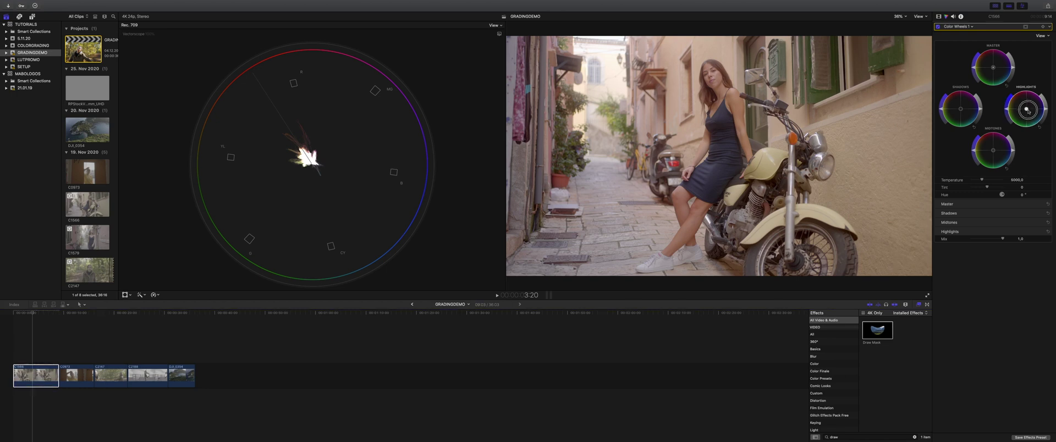
drag(1030, 112, 1034, 116)
Step: Toggle Color Wheels off and on to compare, then play the clip to review
click(938, 26)
click(938, 27)
click(938, 27)
click(938, 27)
click(938, 26)
click(938, 26)
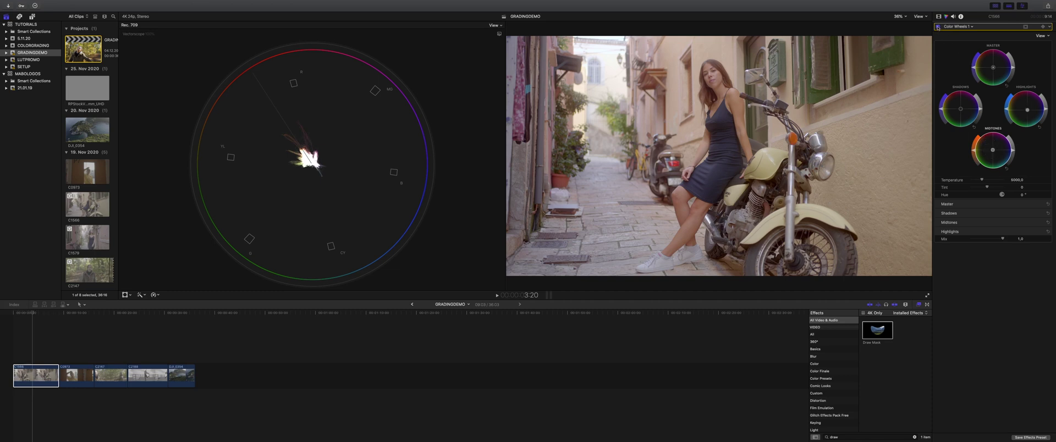
key(space)
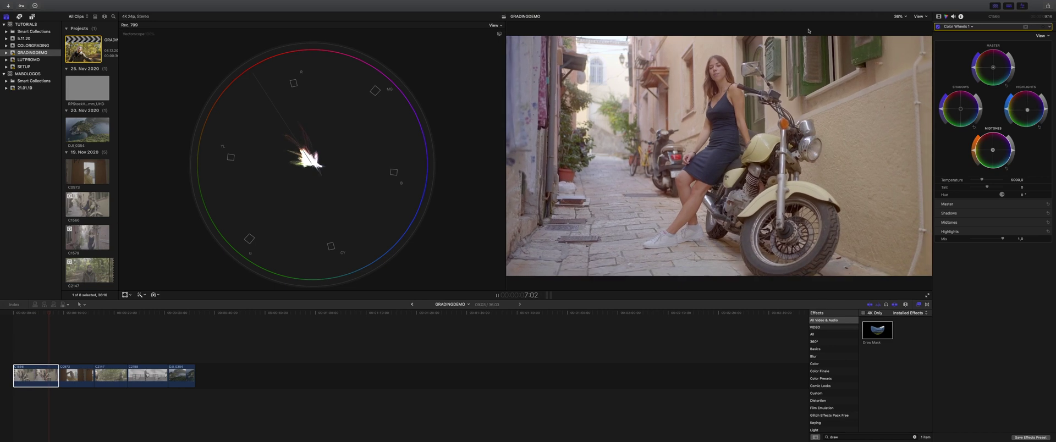
Step: Add a second Hue/Saturation Curves correction, sample the upper-right wall hue, and shift it
key(space)
click(957, 26)
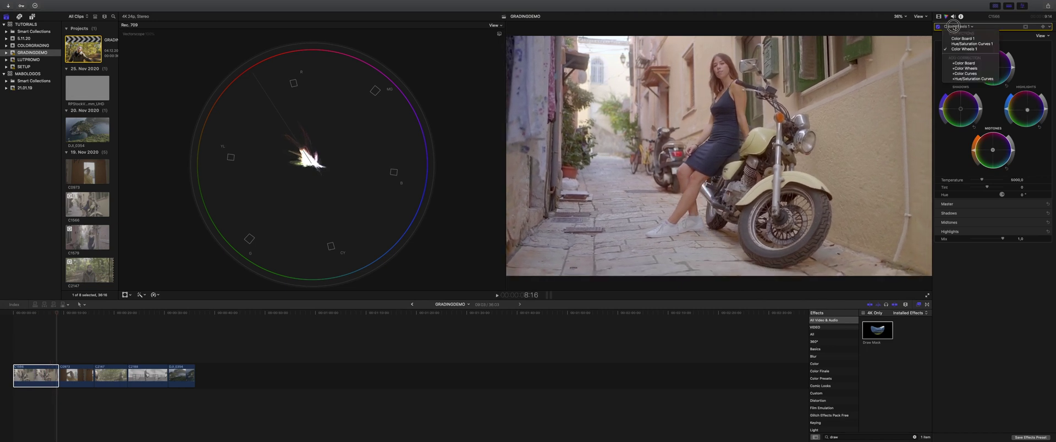
click(966, 78)
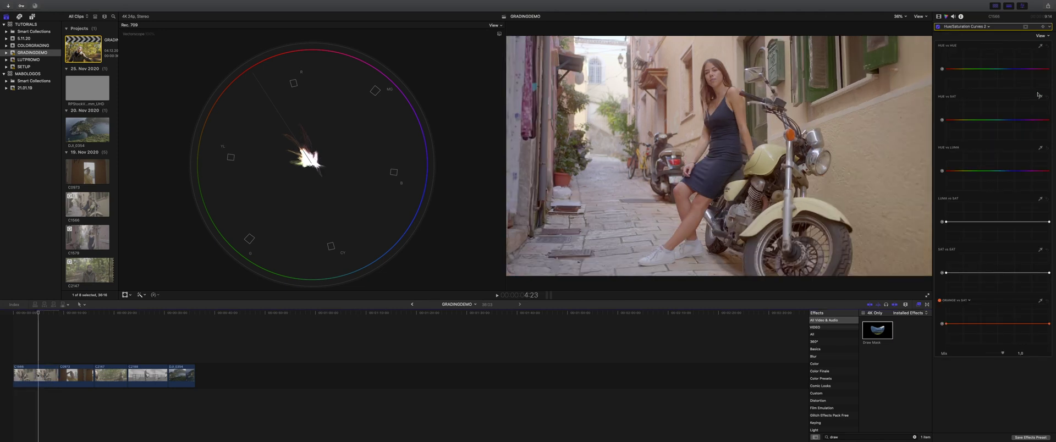
click(1040, 46)
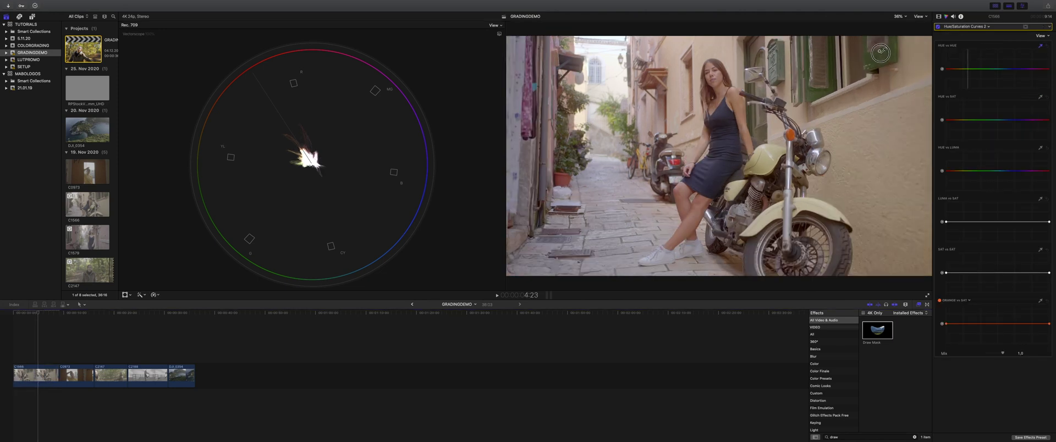
click(882, 54)
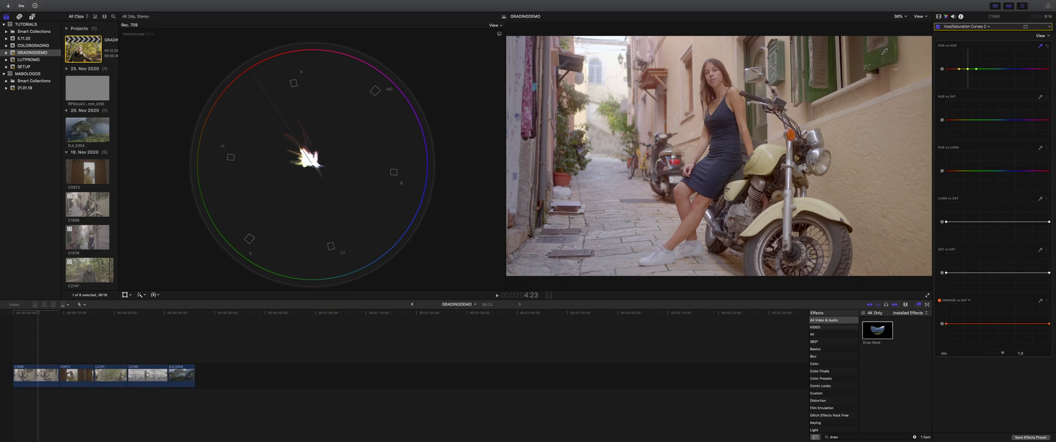
click(968, 69)
mouse_move(968, 69)
mouse_down()
mouse_move(968, 57)
mouse_move(968, 71)
mouse_up()
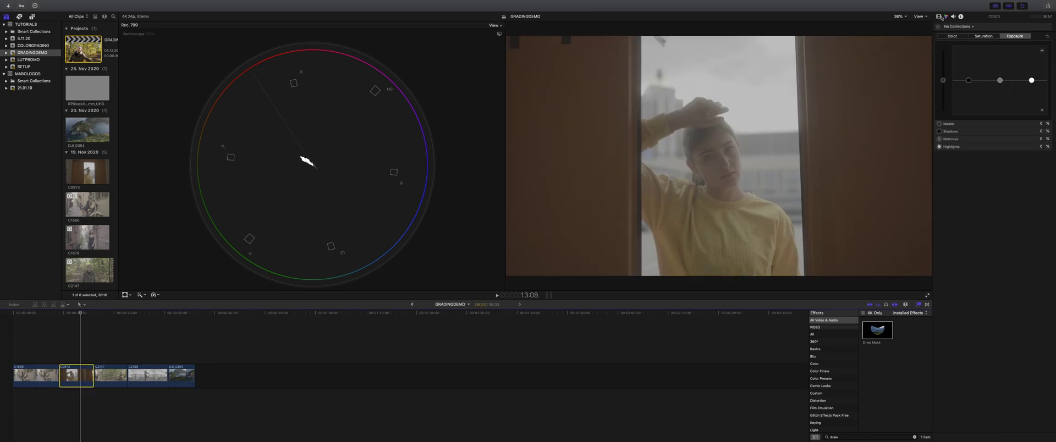
Step: Open the window clip's Color Board Exposure and switch the scope to a luma waveform
click(939, 16)
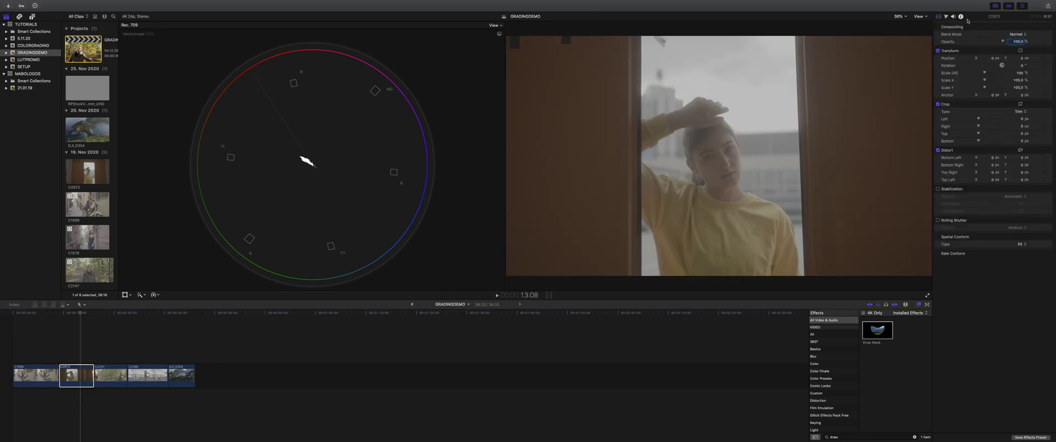
click(947, 16)
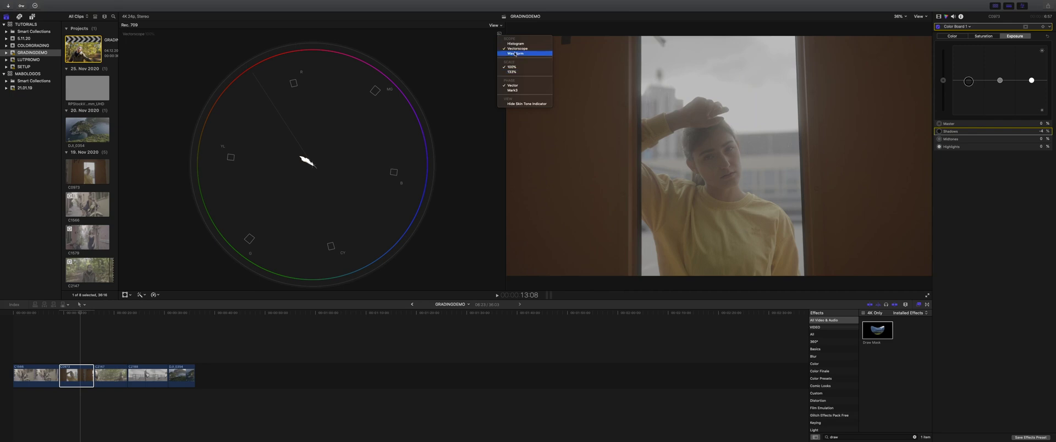
click(514, 54)
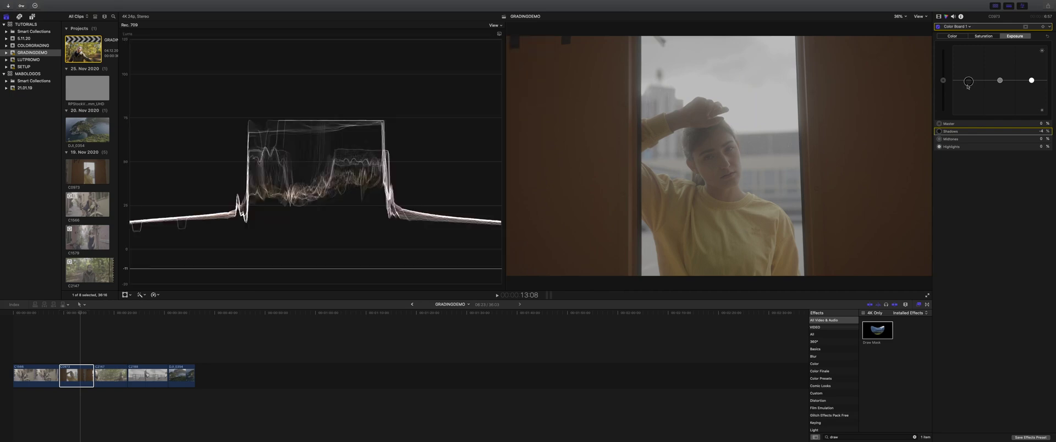
Step: Darken the window clip's shadows strongly, brighten midtones, then review its Hue/Saturation curves in playback
drag(968, 84, 969, 91)
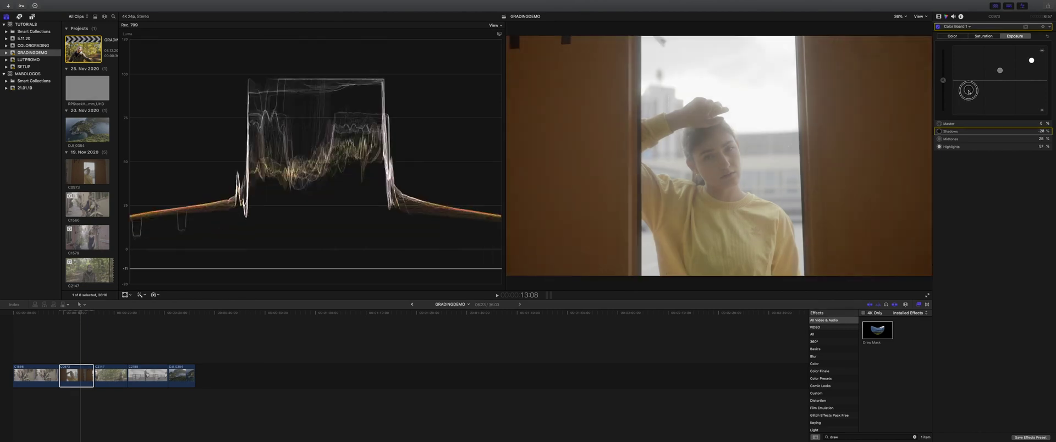
drag(969, 91, 965, 103)
drag(1000, 71, 1030, 60)
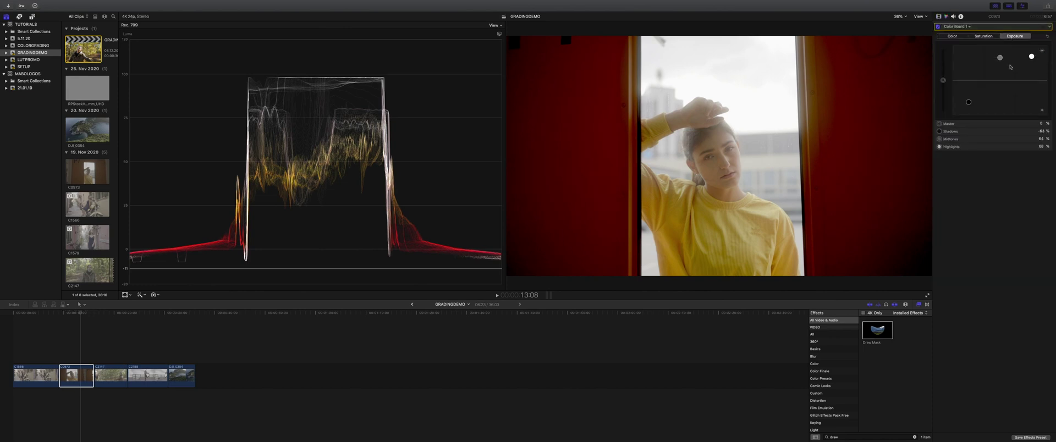
click(1015, 36)
click(1000, 60)
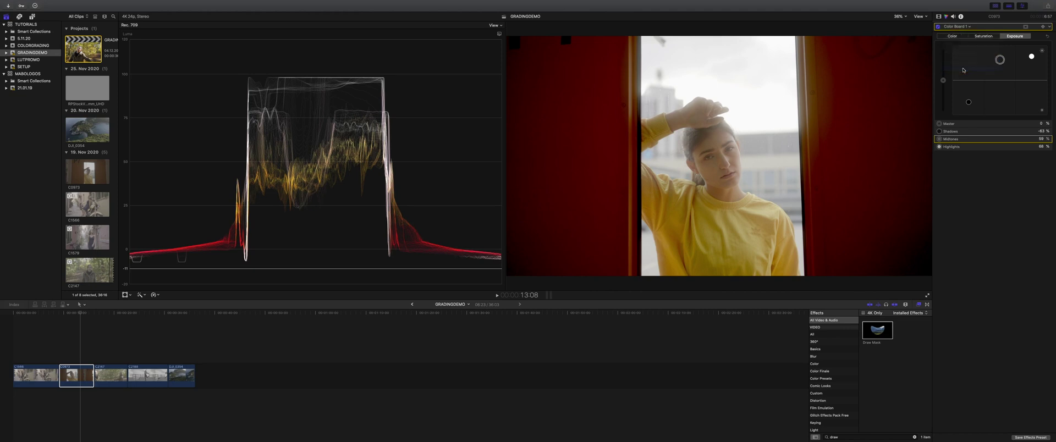
key(super+6)
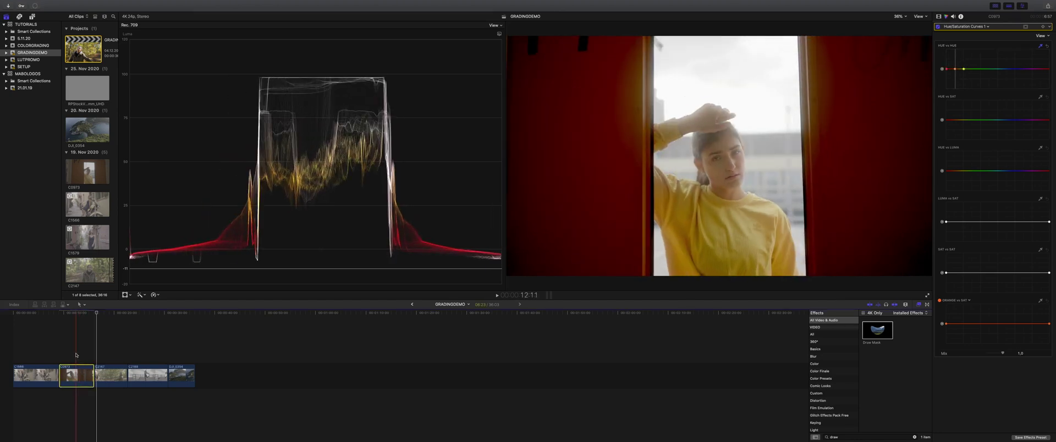
key(space)
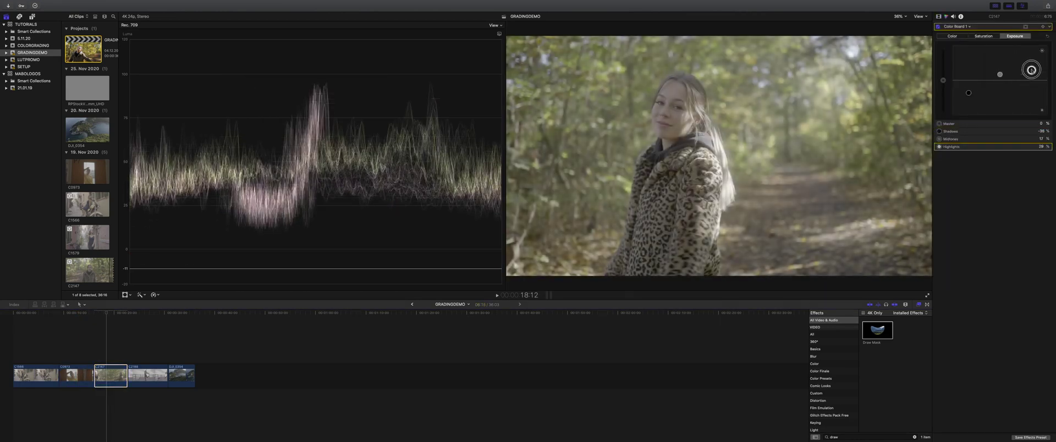
Step: Move on to the forest clip and darken its shadows in Color Board Exposure
key(space)
click(1015, 36)
drag(969, 81, 970, 98)
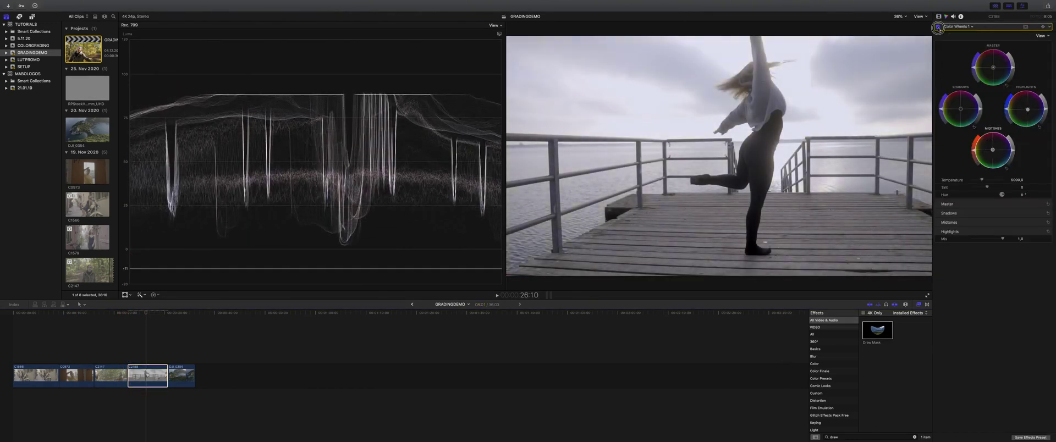
Step: Check the pier clip's hue/saturation curves and raise the coastline clip's master saturation
click(973, 73)
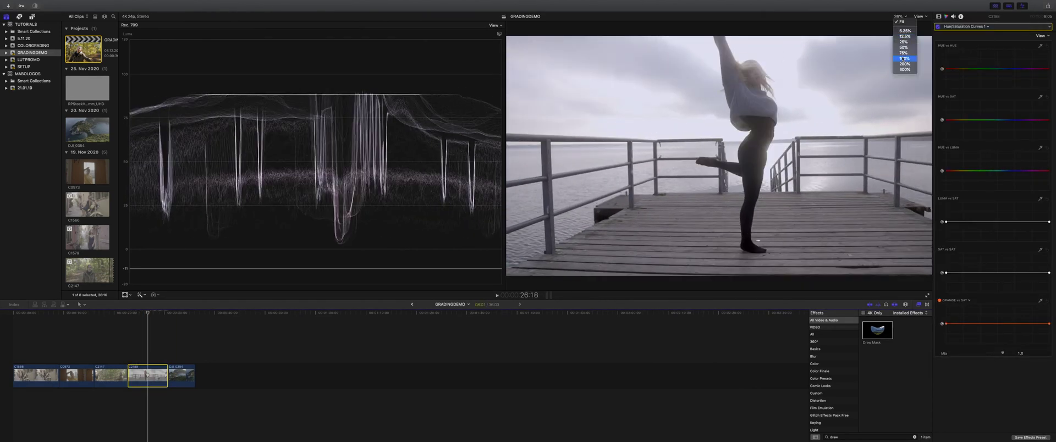
key(super+equal)
key(super+equal)
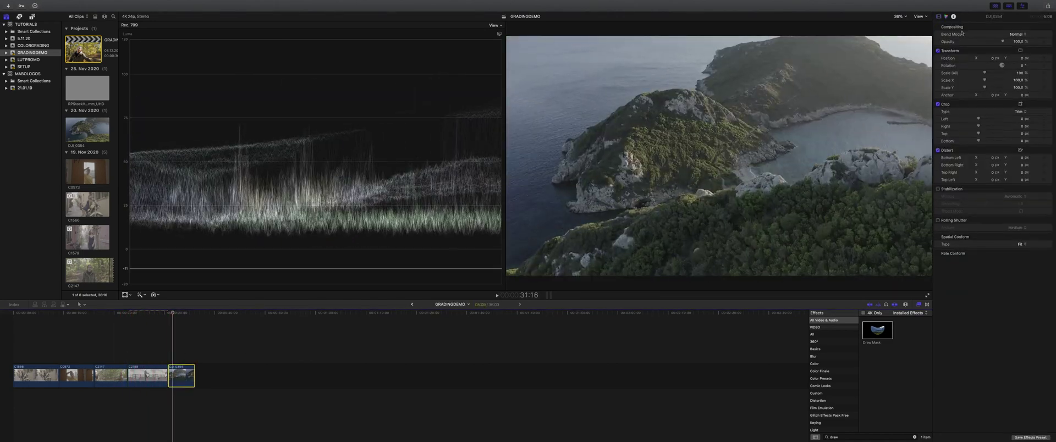
key(ctrl+super+s)
drag(946, 81, 946, 63)
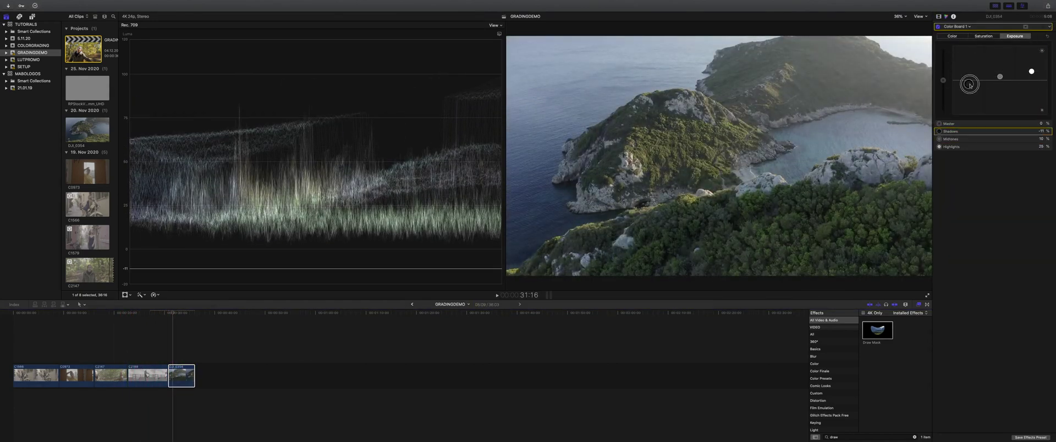
key(super+6)
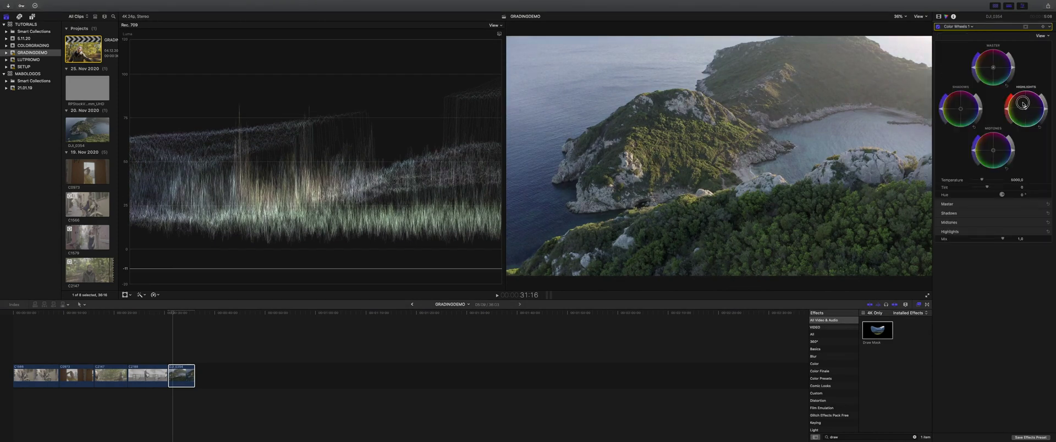